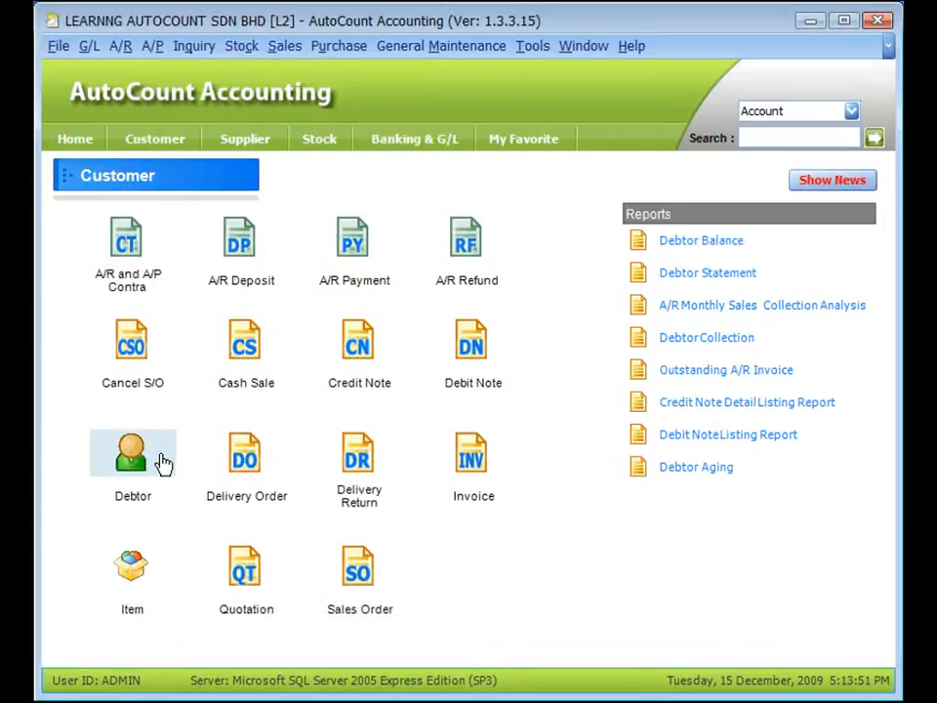
Step: Open Debtor maintenance from the Customer page and bring up a debtor account form
{"action": "left_click", "coordinate": [130, 503]}
{"action": "left_click", "coordinate": [137, 466]}
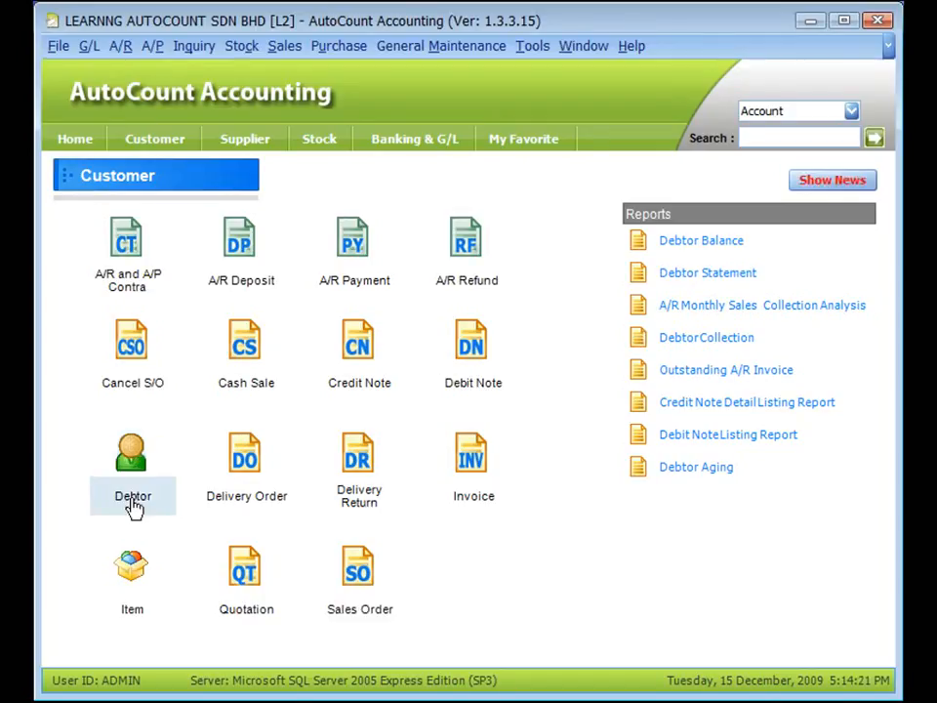
{"action": "left_click", "coordinate": [134, 504]}
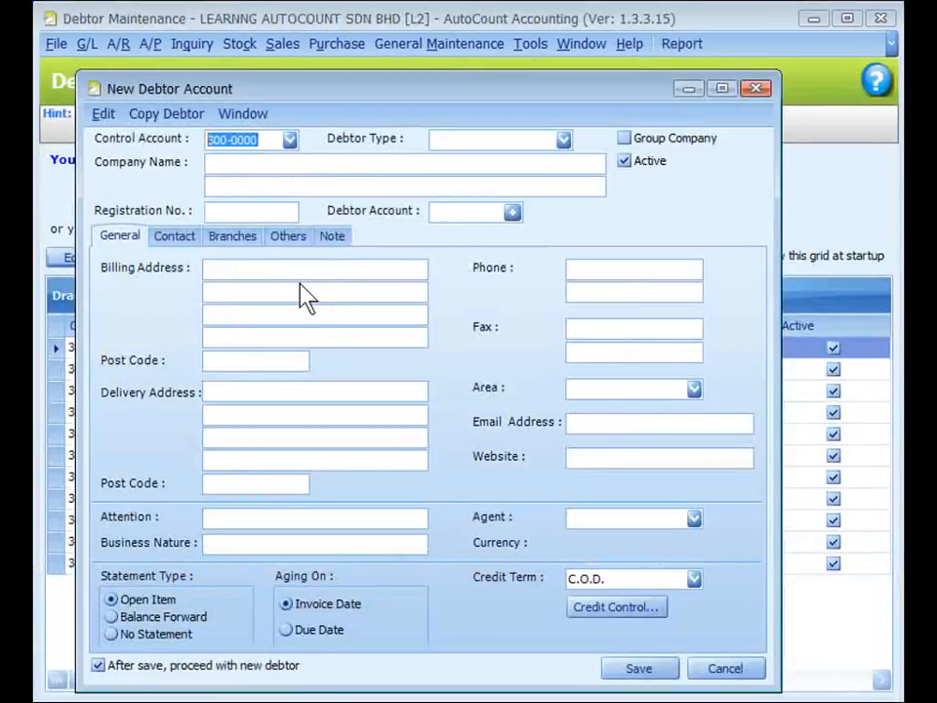
{"action": "left_click_drag", "start_coordinate": [308, 89], "coordinate": [320, 72]}
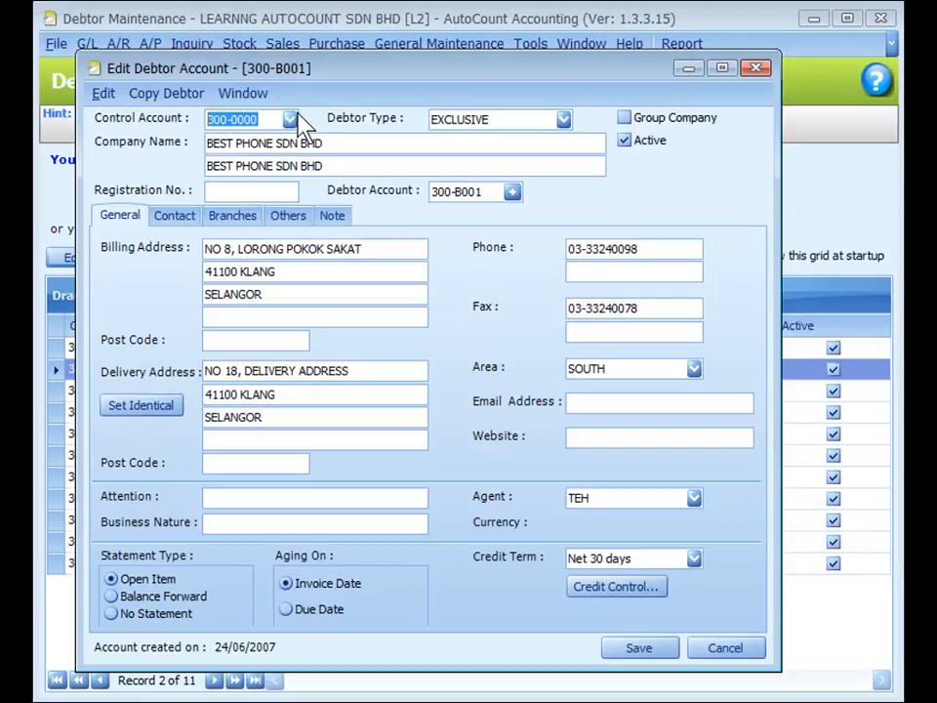
Step: Review the control account and debtor type choices on debtor account 300-B001
{"action": "left_click", "coordinate": [290, 120]}
{"action": "left_click", "coordinate": [291, 119]}
{"action": "left_click", "coordinate": [564, 119]}
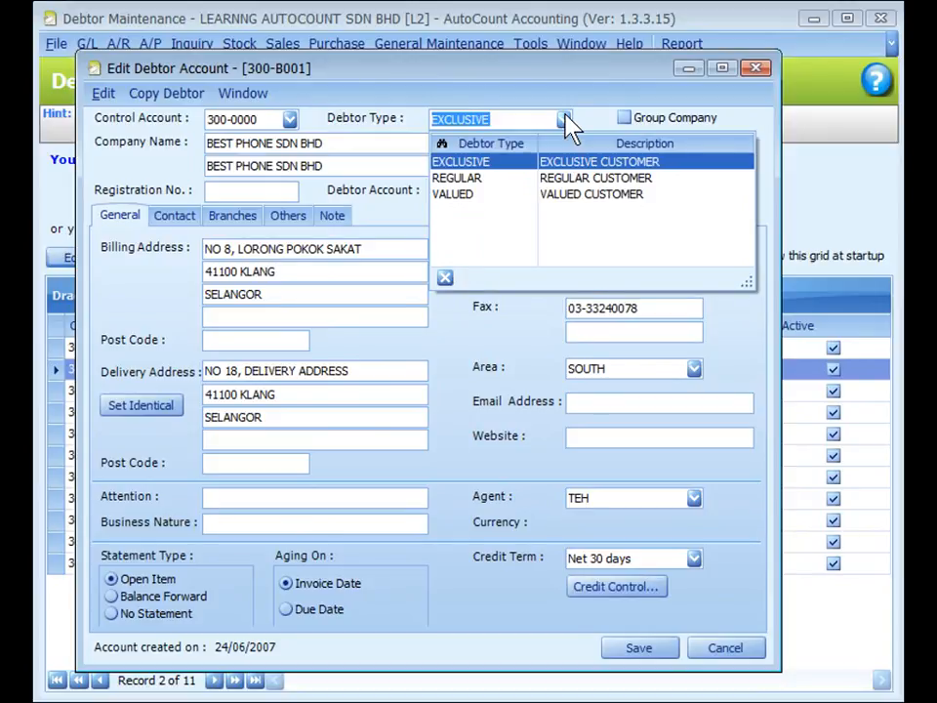
{"action": "left_click", "coordinate": [553, 88]}
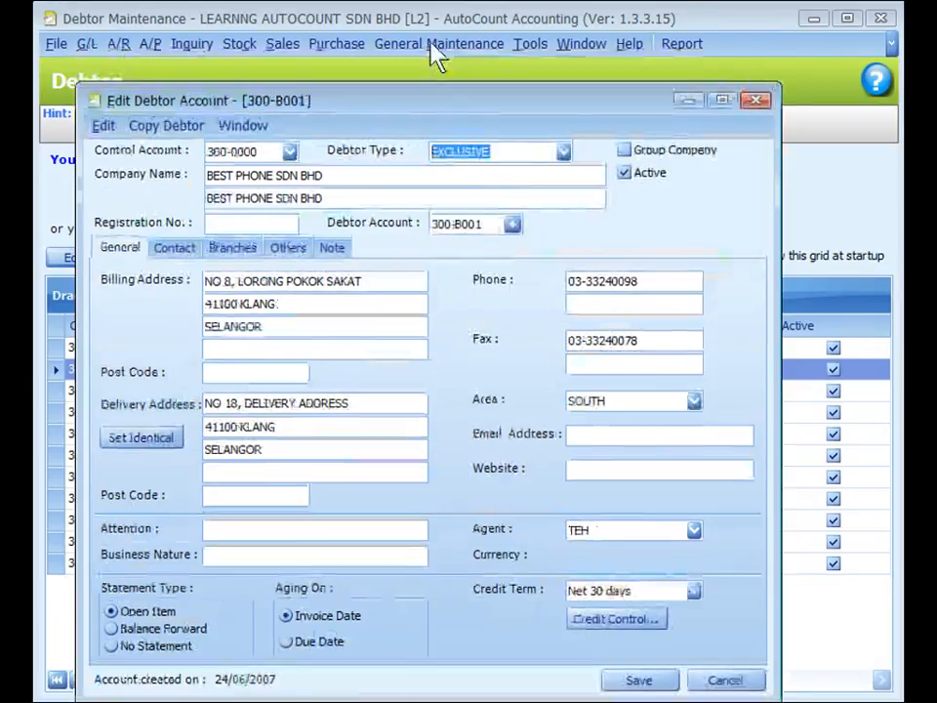
Step: Open Debtor Type Maintenance to view the defined debtor types, then close it
{"action": "key", "text": "ctrl"}
{"action": "left_click", "coordinate": [431, 44]}
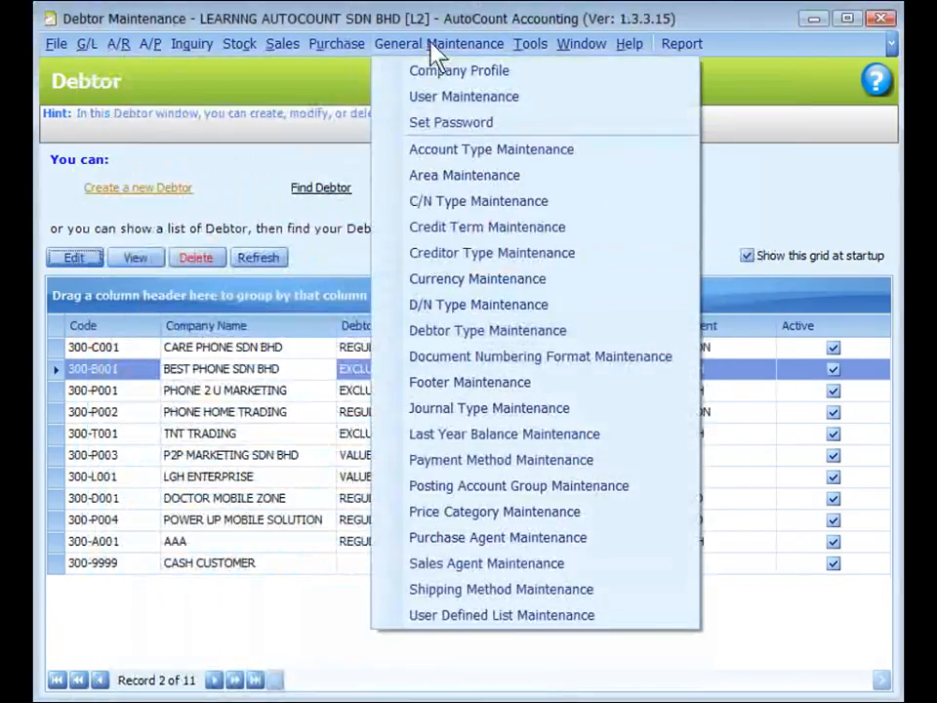
{"action": "left_click", "coordinate": [486, 334]}
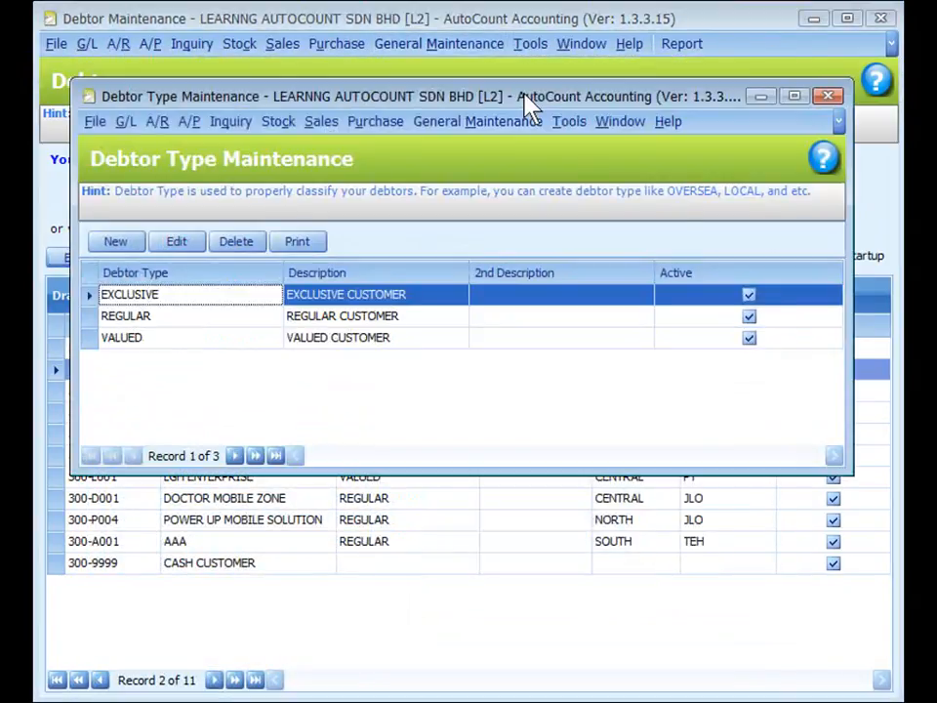
{"action": "left_click", "coordinate": [828, 97]}
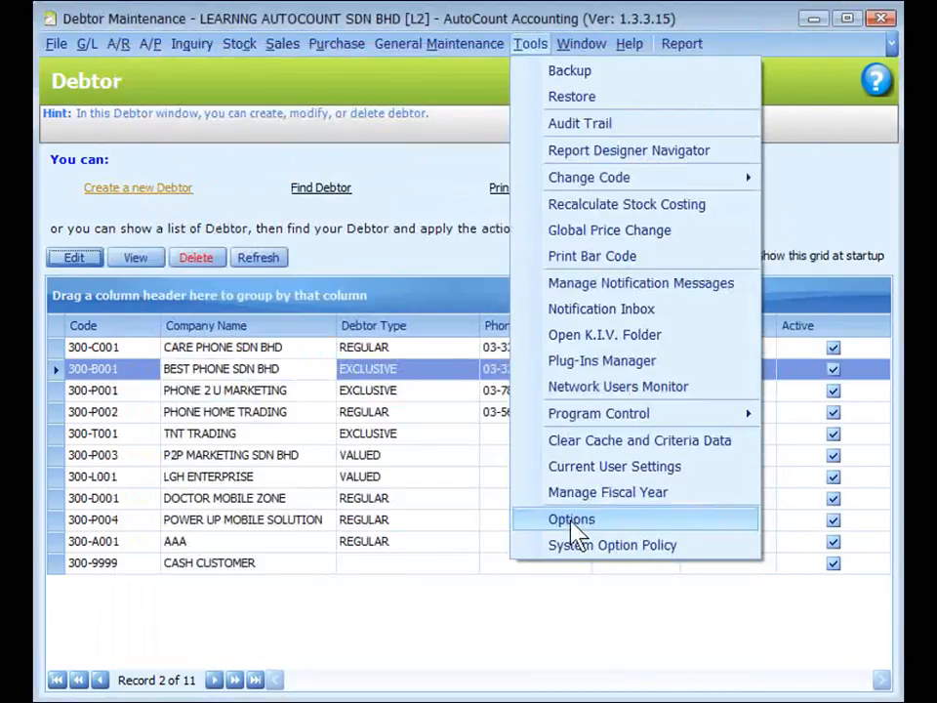
Step: Open the program Options and look through the General category settings
{"action": "left_click", "coordinate": [573, 523]}
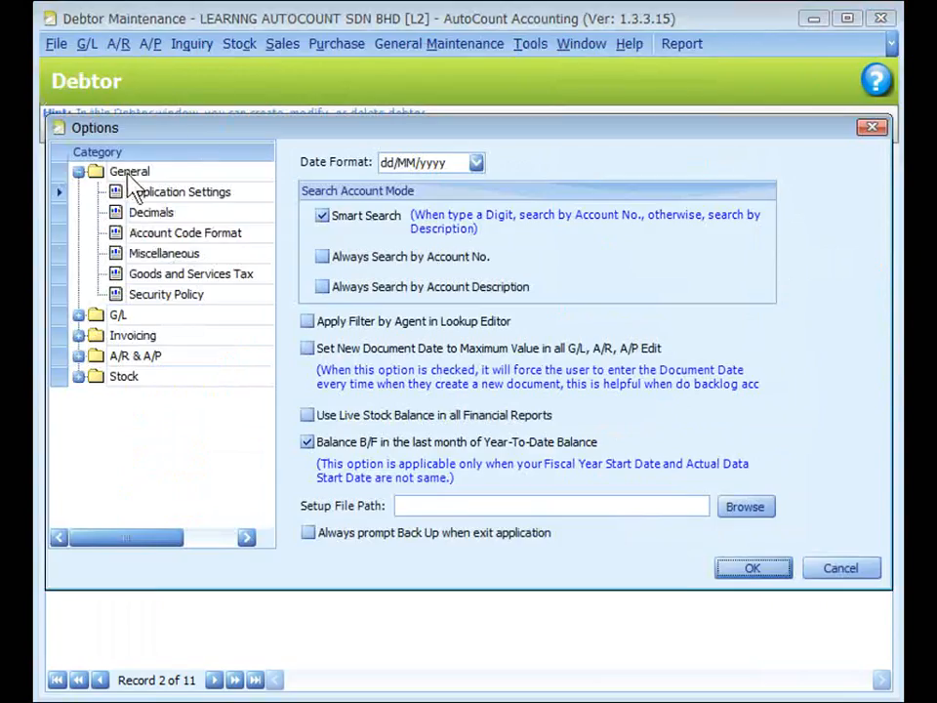
{"action": "left_click", "coordinate": [158, 236]}
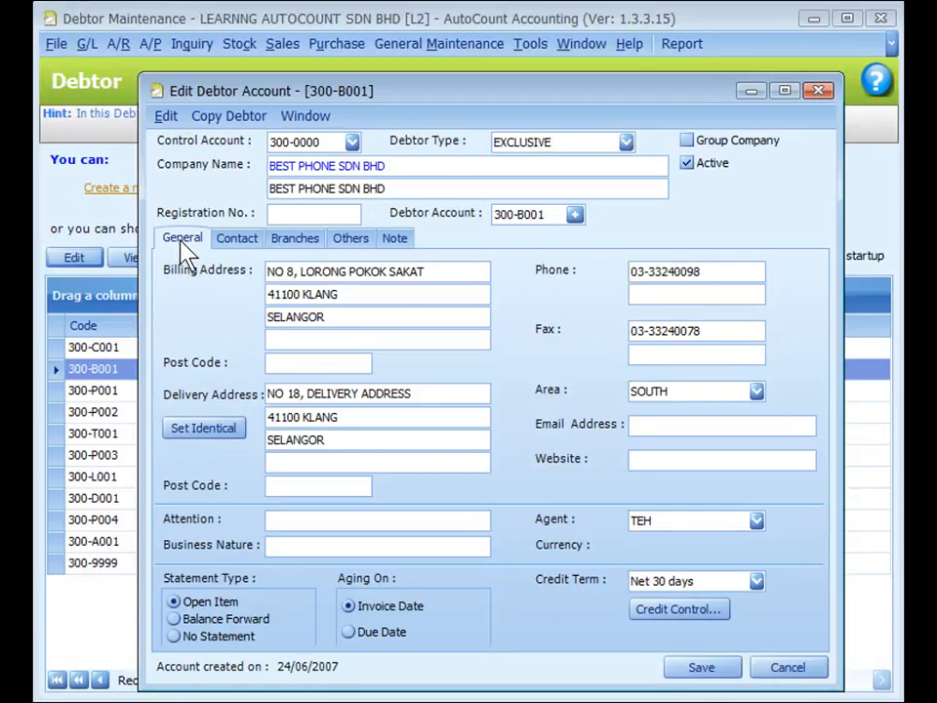
Step: Review the Area choices for the debtor and open Area Maintenance
{"action": "left_click", "coordinate": [756, 392]}
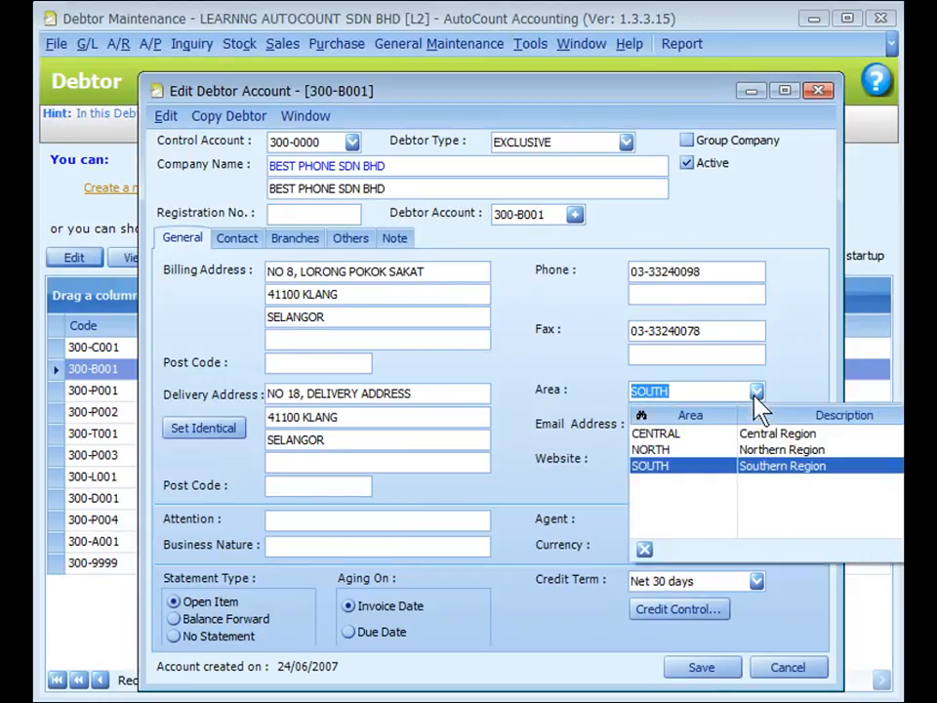
{"action": "left_click", "coordinate": [438, 44]}
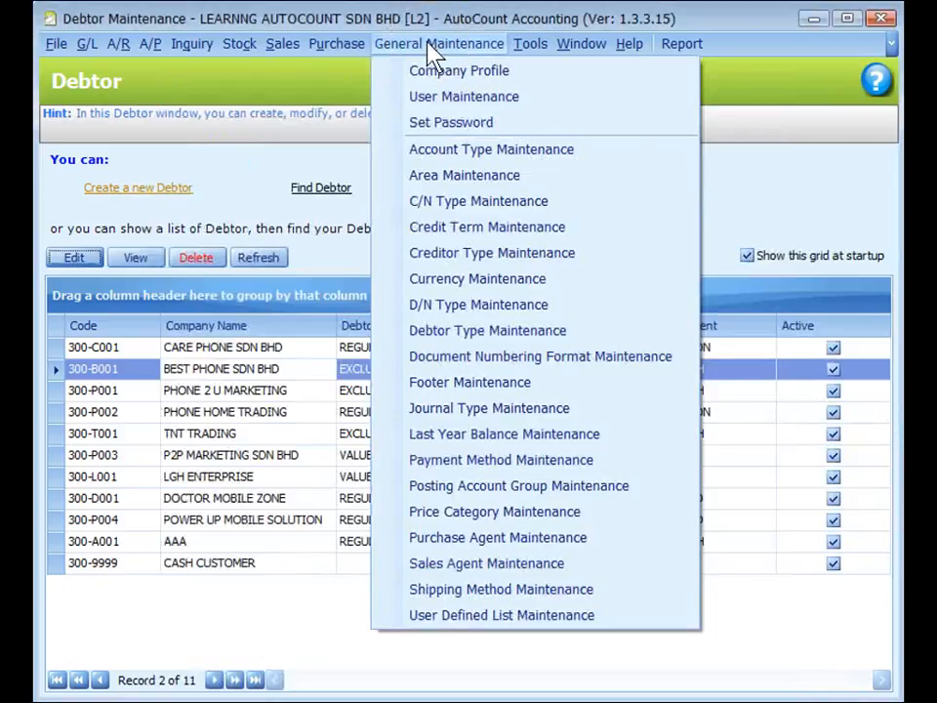
{"action": "left_click", "coordinate": [470, 183]}
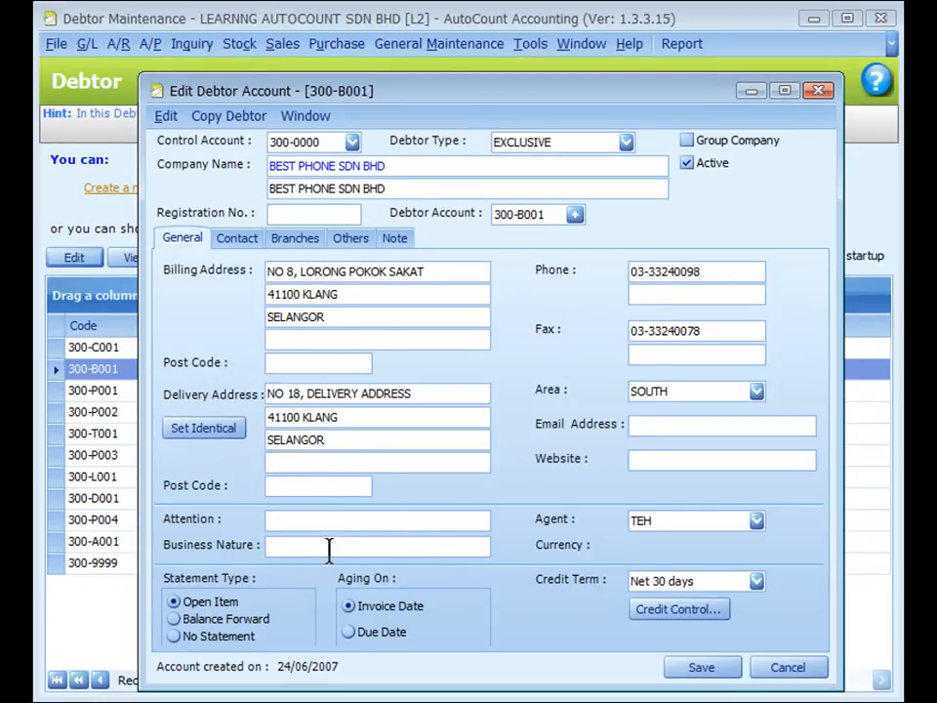
Step: Review the sales agent choices for the debtor's Agent field and the related maintenance list
{"action": "left_click", "coordinate": [756, 520]}
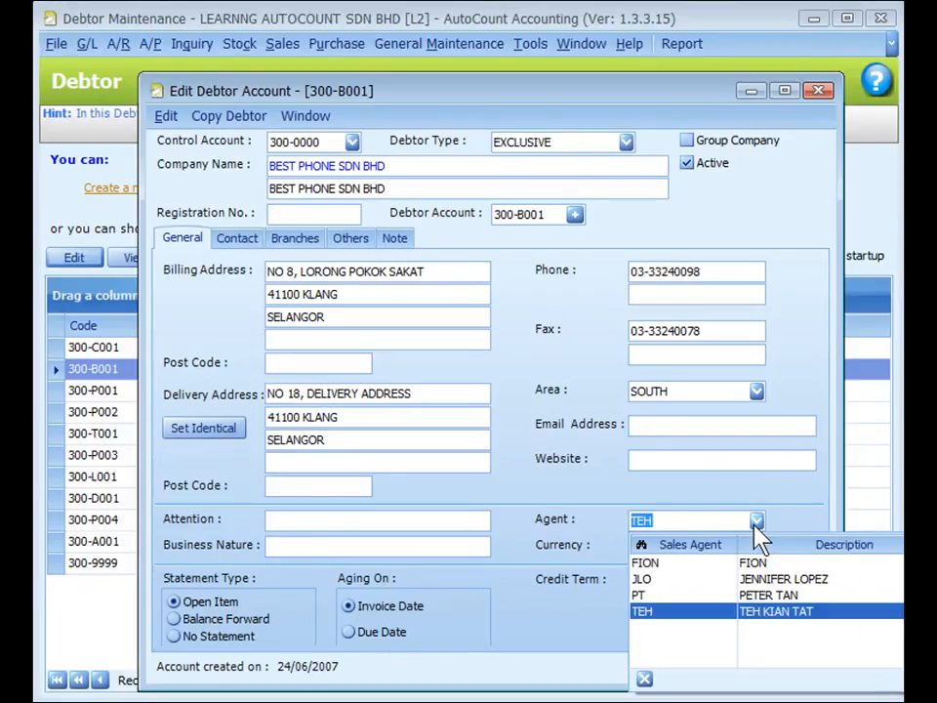
{"action": "left_click", "coordinate": [789, 524]}
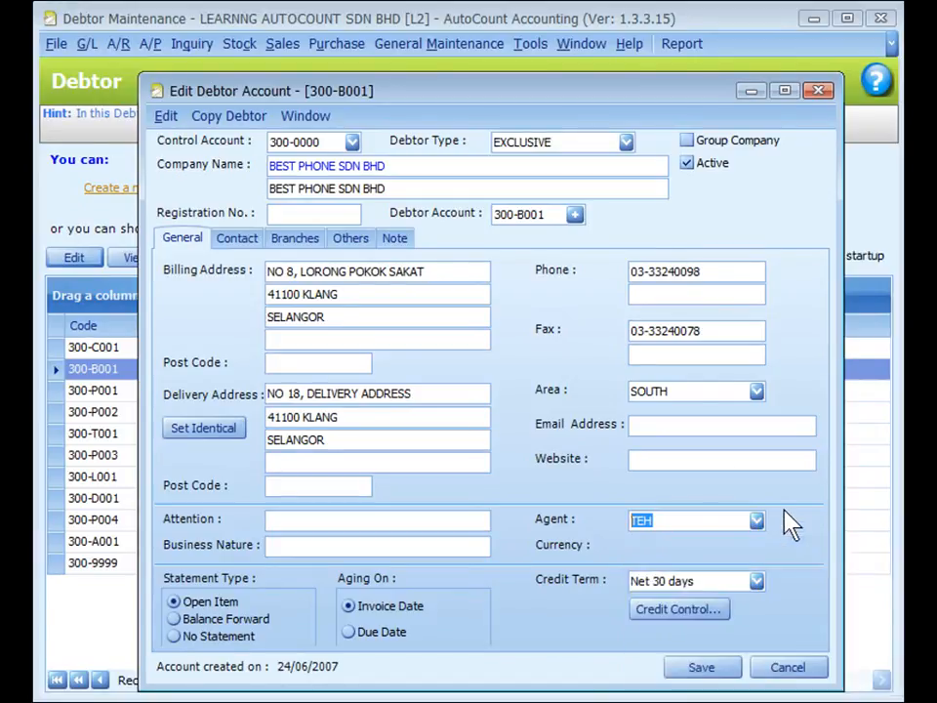
{"action": "left_click", "coordinate": [468, 47]}
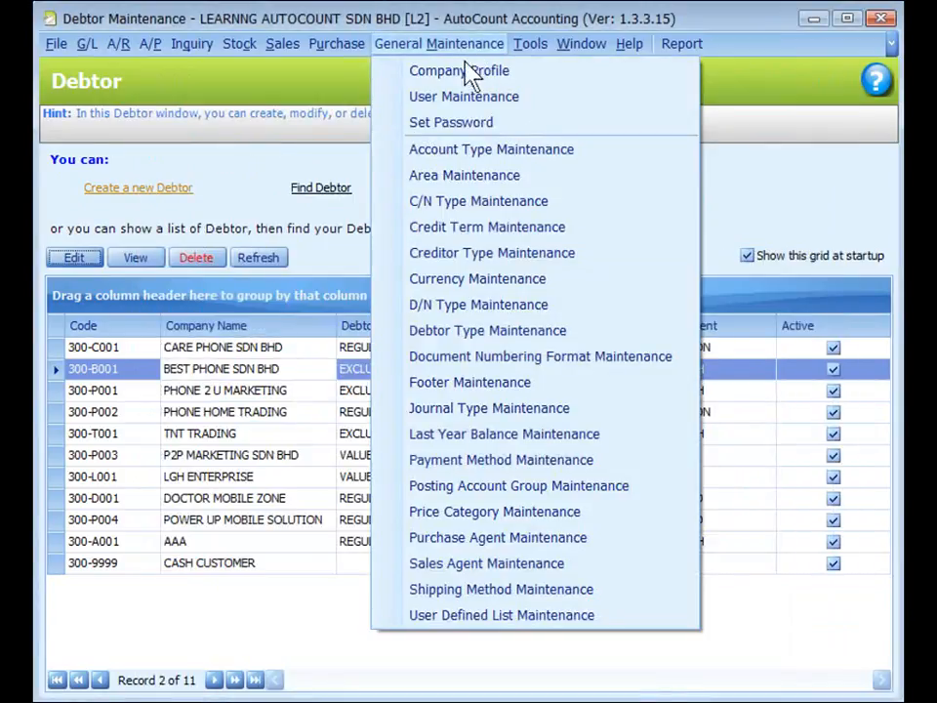
{"action": "left_click", "coordinate": [470, 205]}
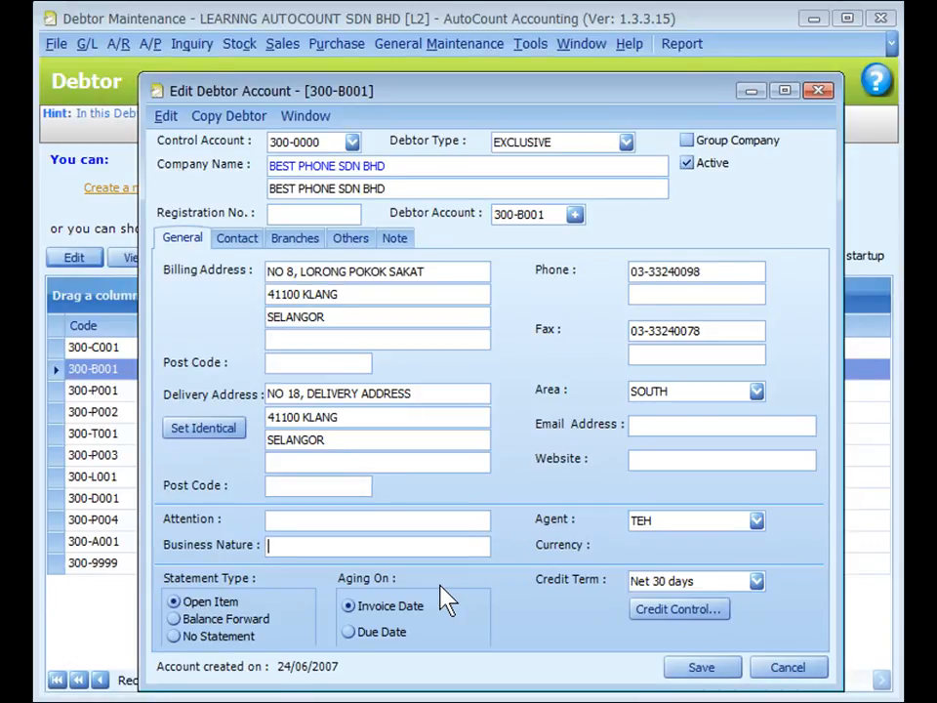
Step: Review the debtor's credit term choices and open Credit Term Maintenance
{"action": "left_click", "coordinate": [601, 597]}
{"action": "left_click", "coordinate": [757, 582]}
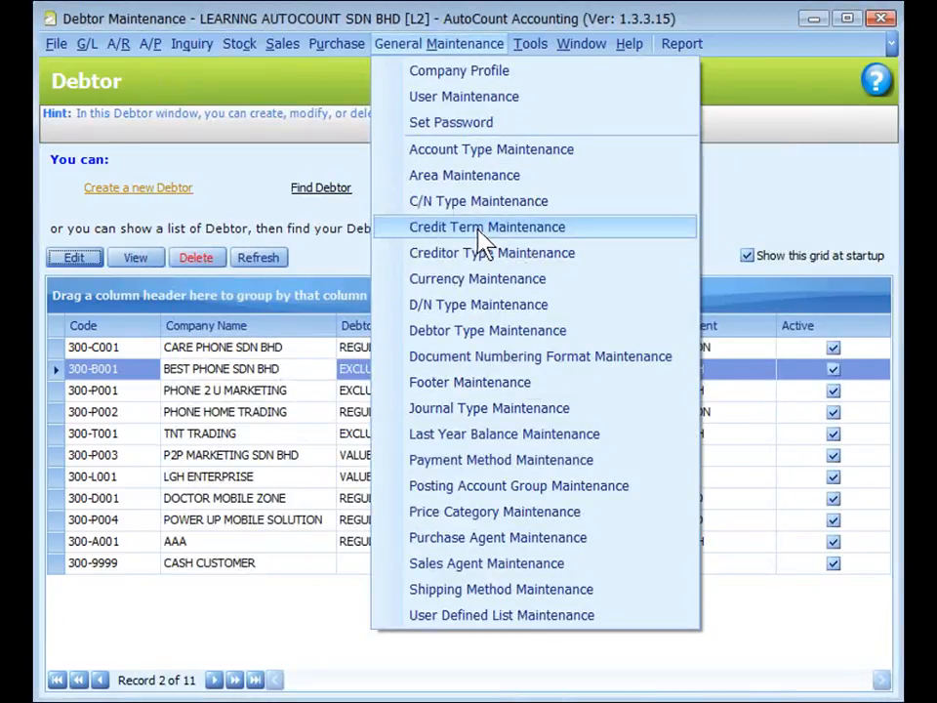
{"action": "left_click", "coordinate": [479, 232]}
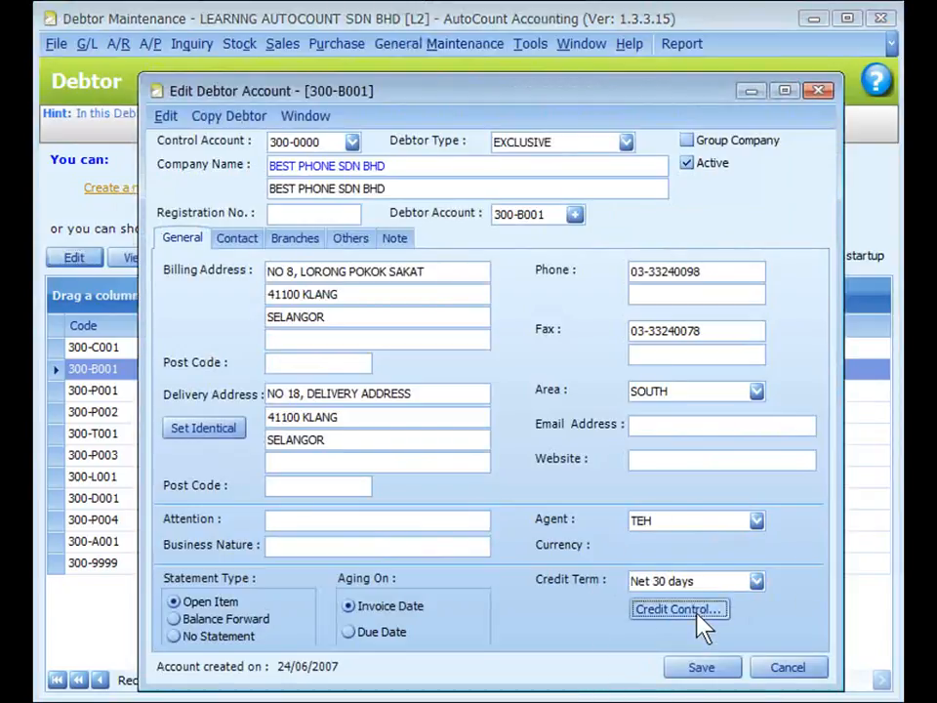
Step: Open the debtor's credit control settings and review the credit limit and Credit Control options
{"action": "left_click", "coordinate": [683, 610]}
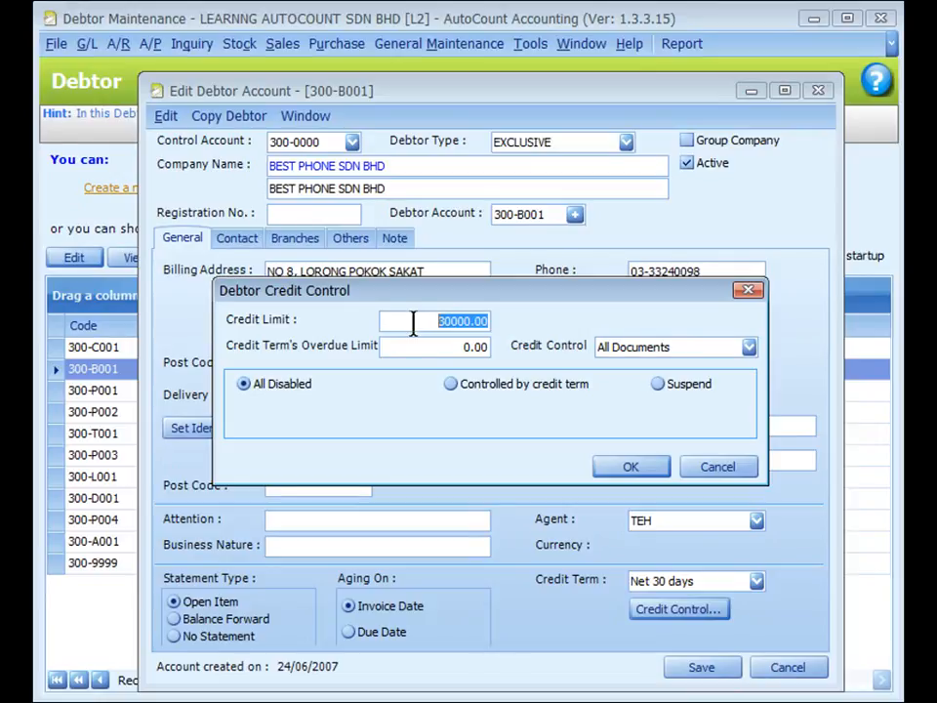
{"action": "left_click", "coordinate": [402, 348]}
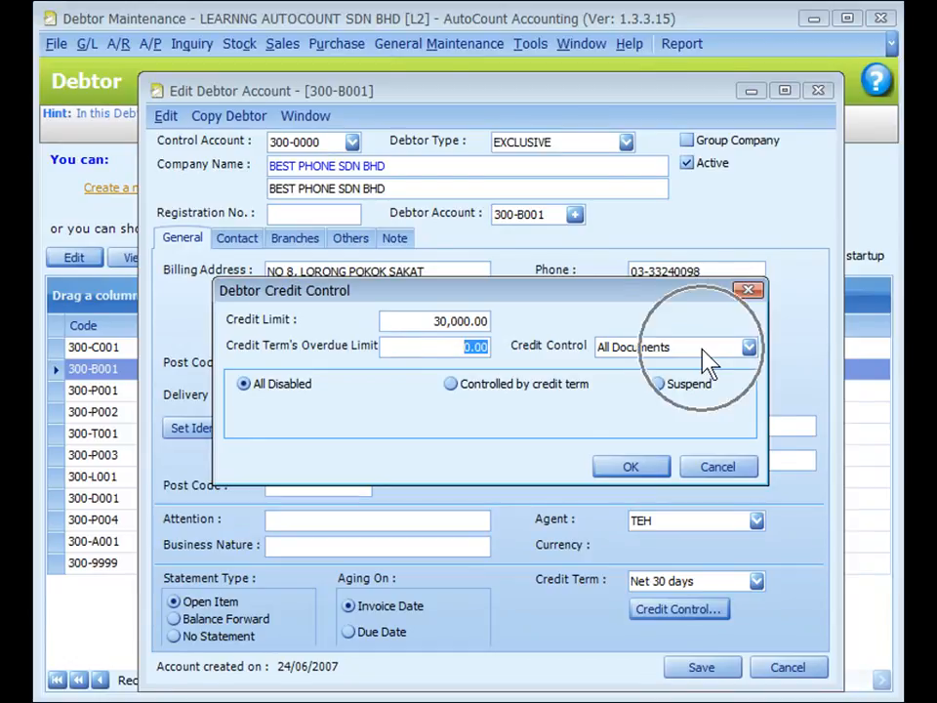
{"action": "left_click", "coordinate": [748, 348]}
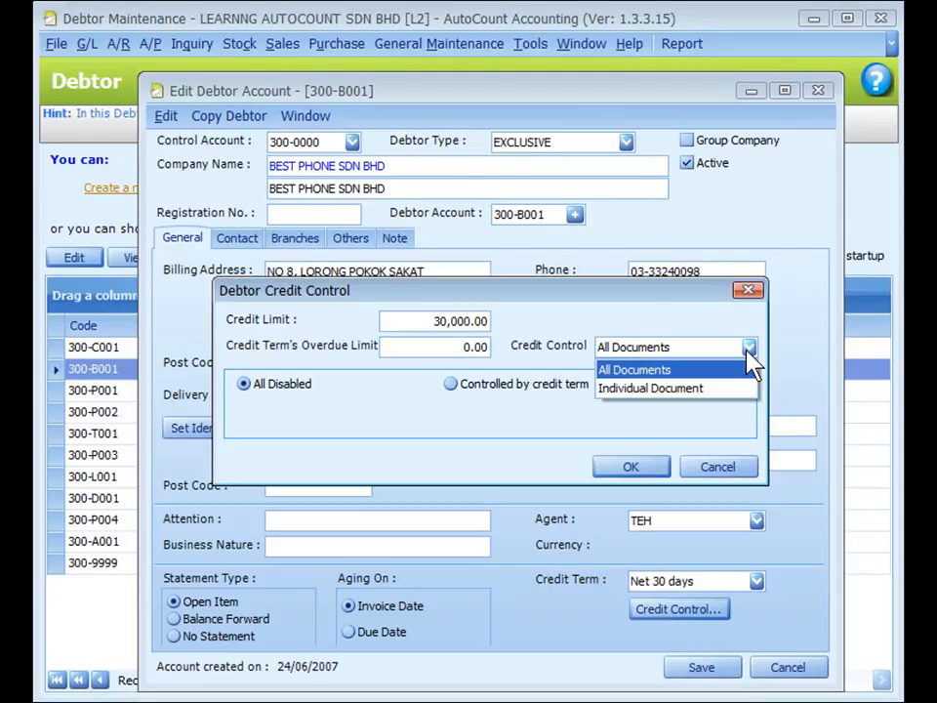
{"action": "left_click", "coordinate": [747, 349]}
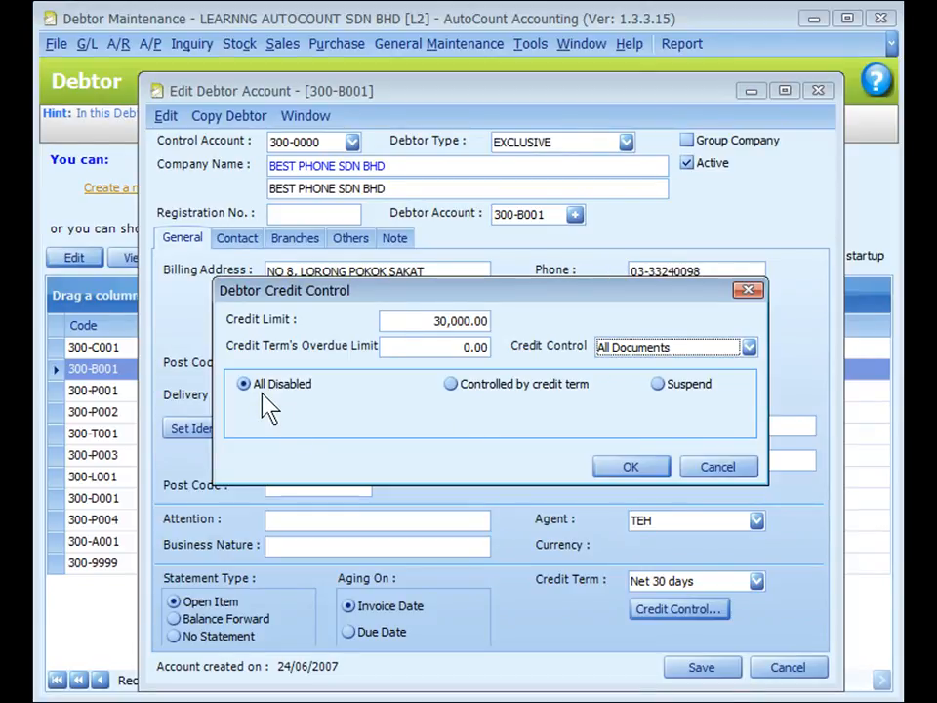
Step: Switch credit control to Controlled by credit term and review the exceed credit limit and overdue limit actions
{"action": "left_click", "coordinate": [450, 384]}
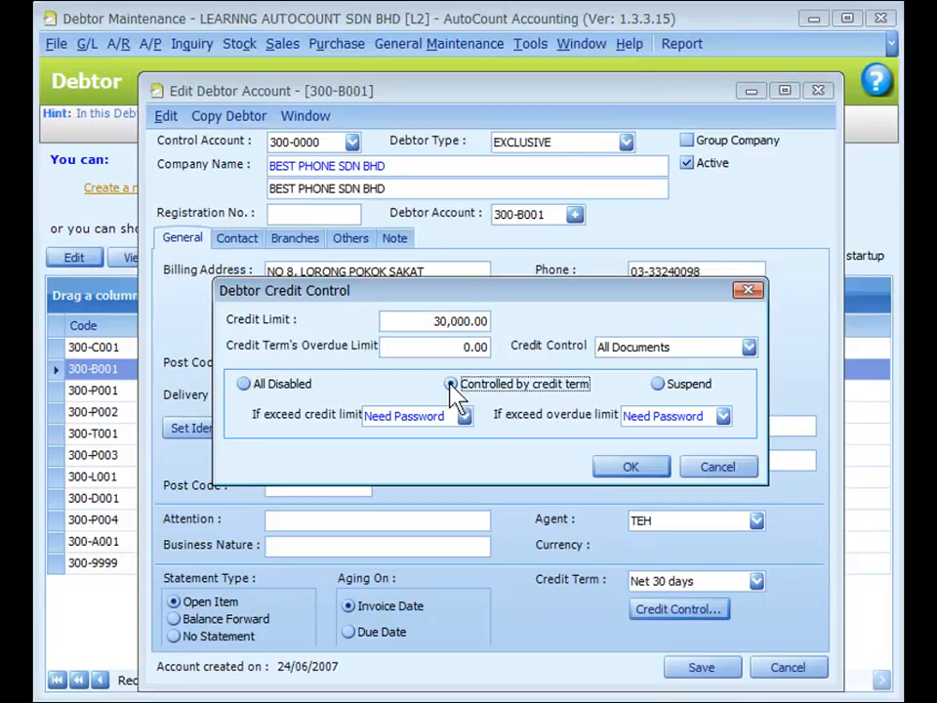
{"action": "left_click", "coordinate": [432, 415]}
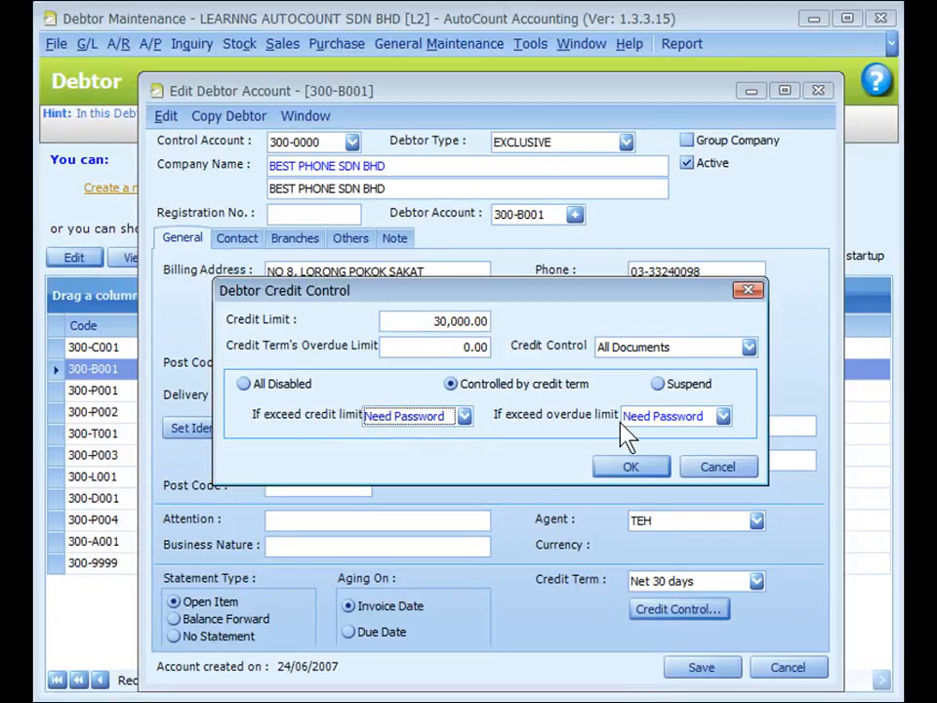
{"action": "left_click", "coordinate": [464, 416]}
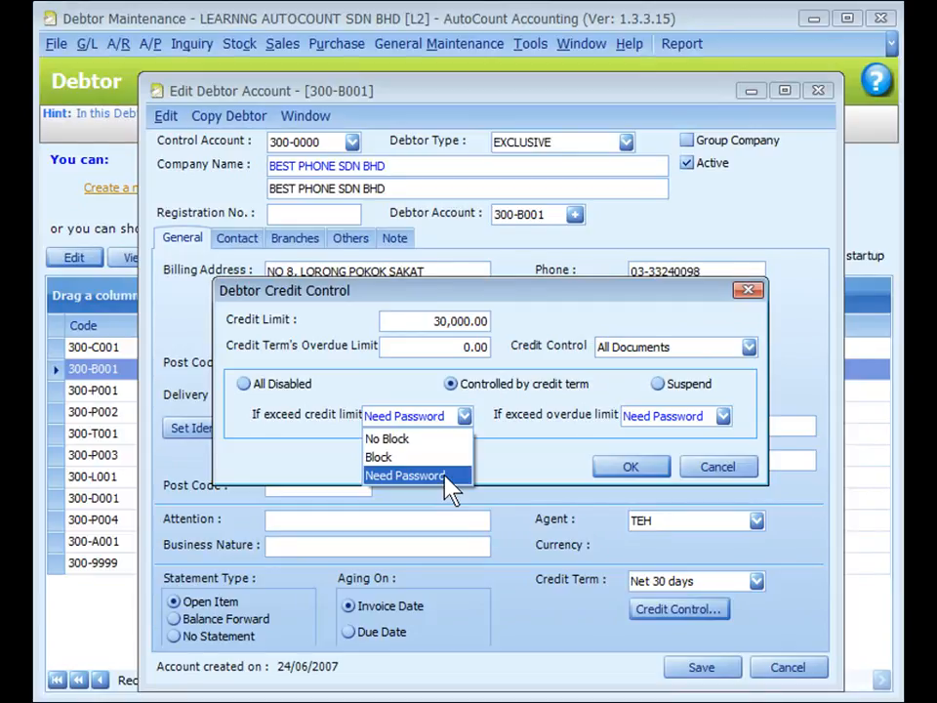
{"action": "left_click", "coordinate": [491, 458]}
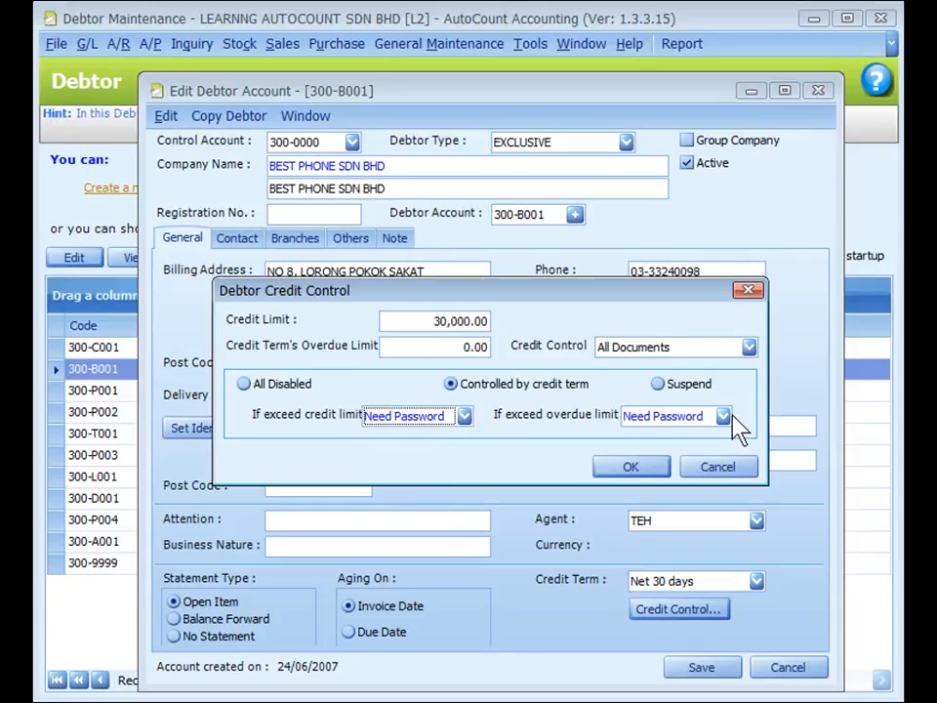
{"action": "left_click", "coordinate": [683, 417]}
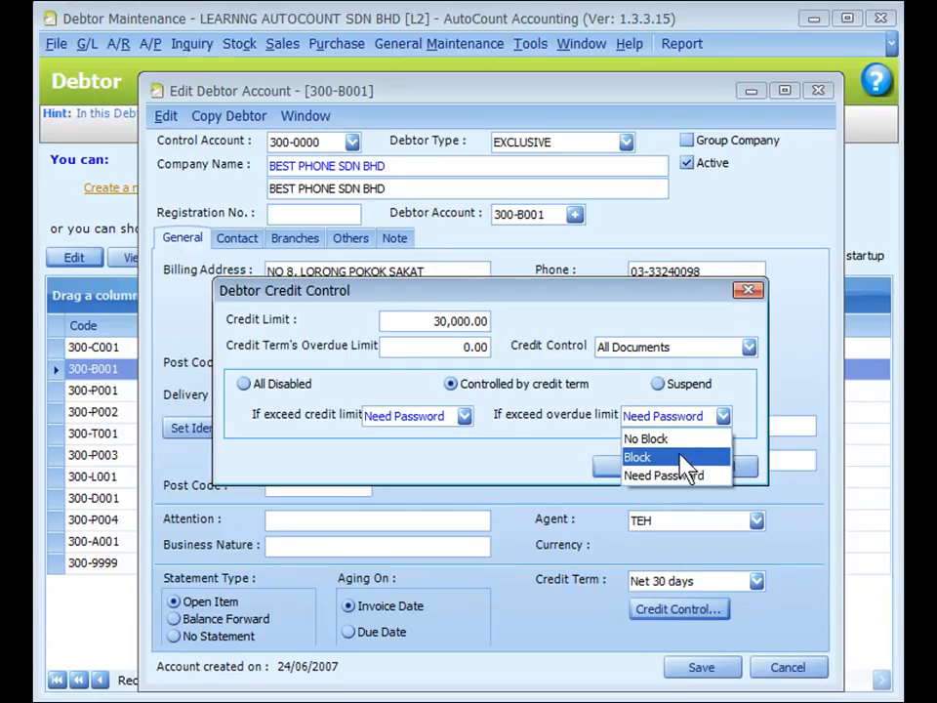
Step: Try suspending the debtor and switching Credit Control to Individual Document, then reopen the credit control settings
{"action": "left_click", "coordinate": [657, 385]}
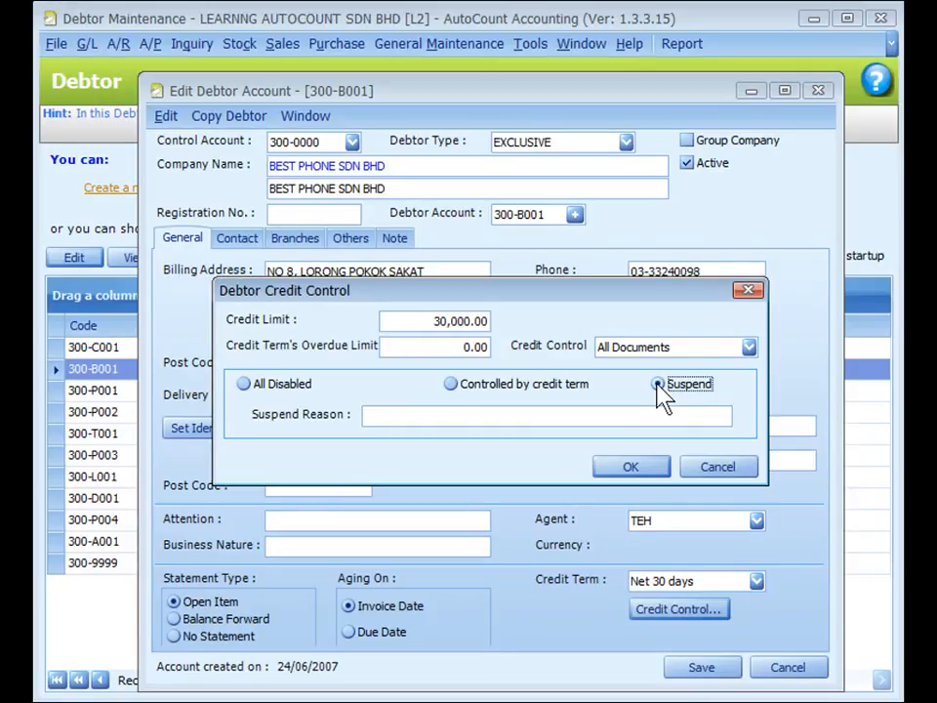
{"action": "left_click", "coordinate": [518, 414]}
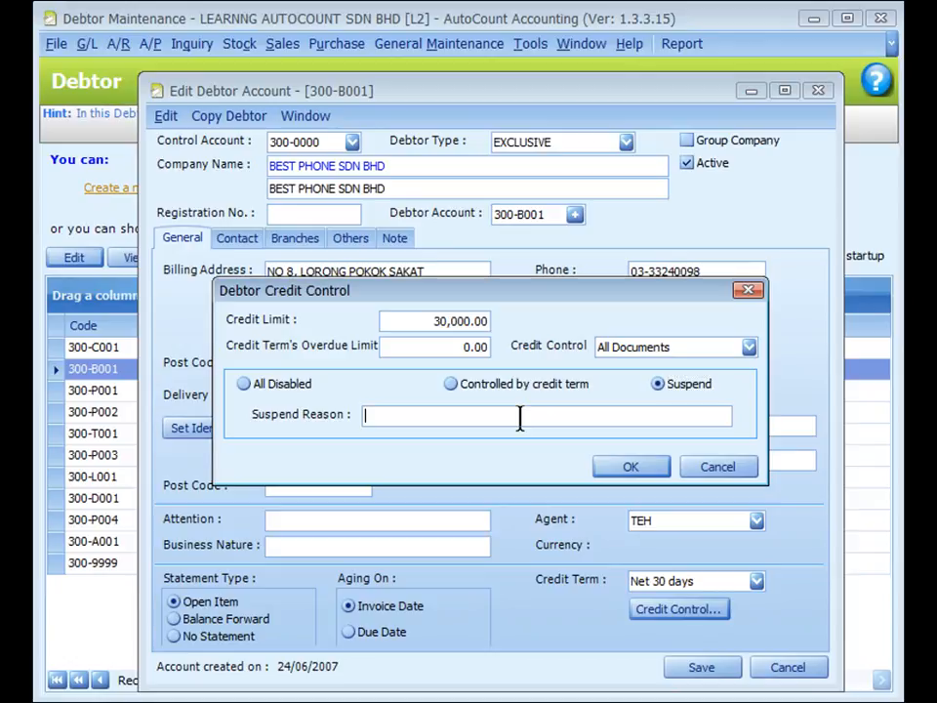
{"action": "left_click", "coordinate": [746, 348]}
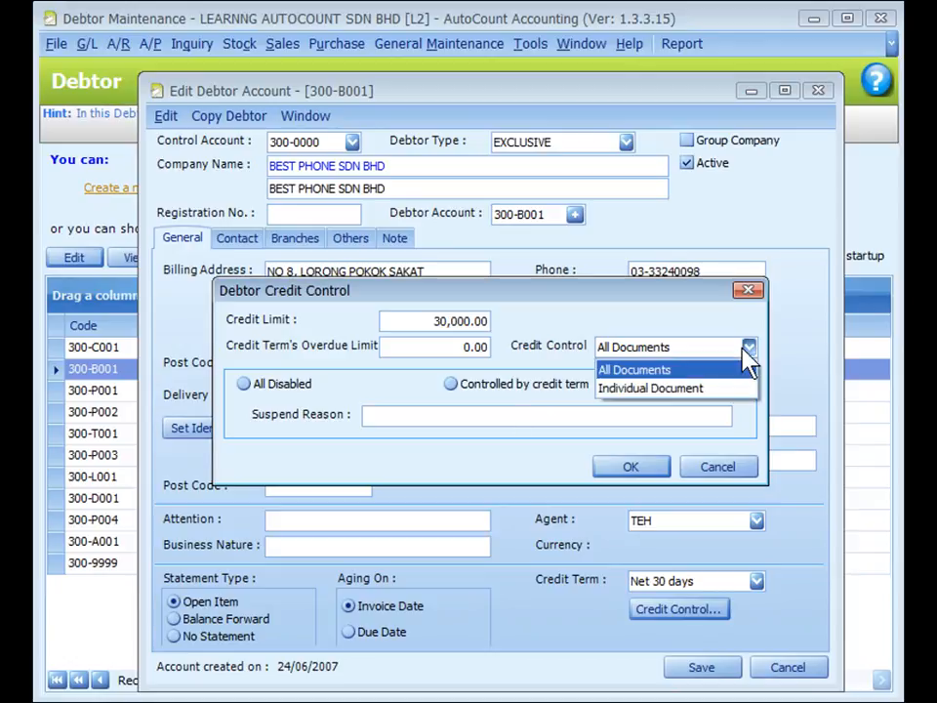
{"action": "left_click", "coordinate": [677, 389]}
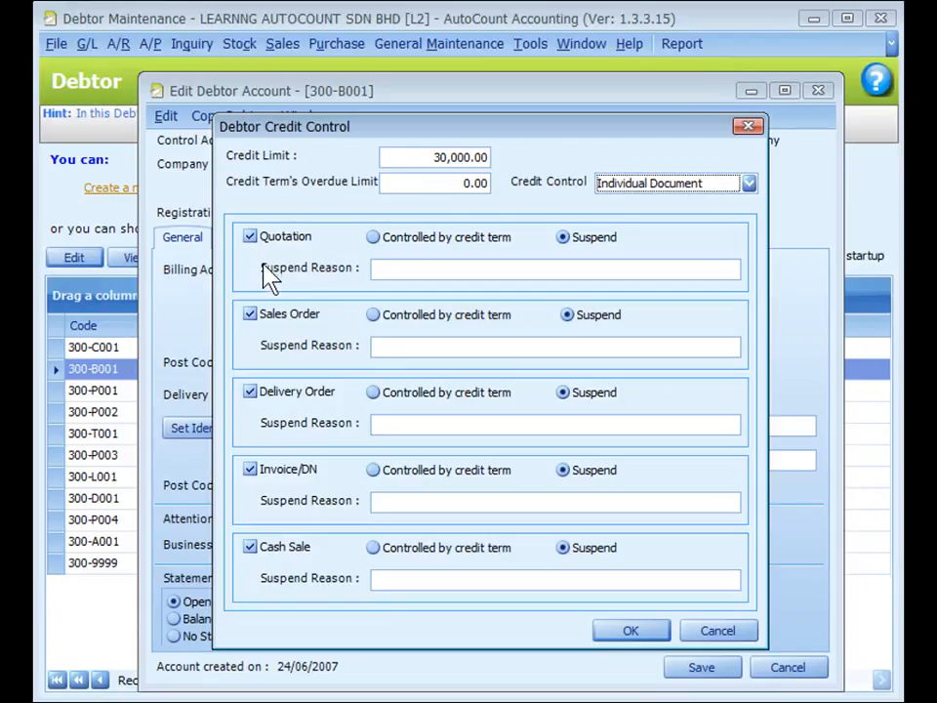
{"action": "left_click", "coordinate": [652, 634]}
{"action": "left_click", "coordinate": [678, 609]}
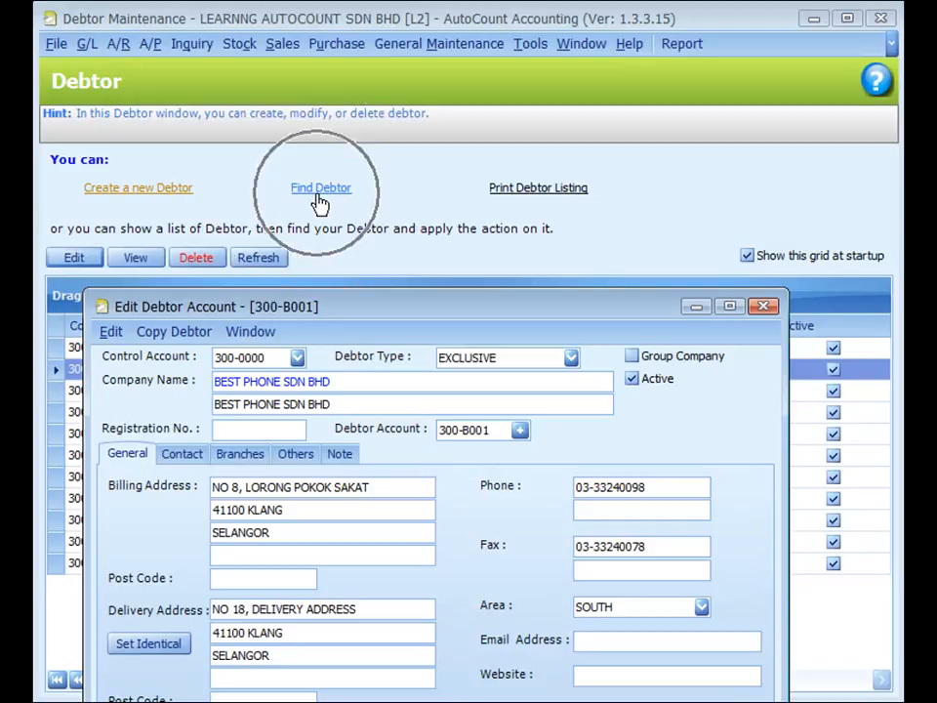
Step: Open Find Debtor to search the debtor list
{"action": "left_click", "coordinate": [321, 190]}
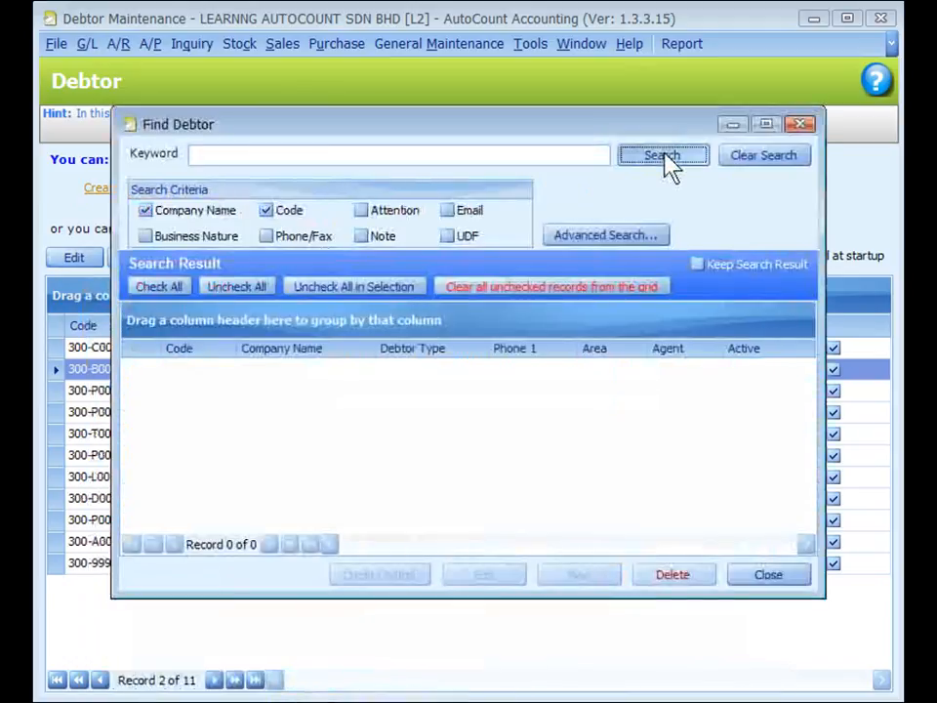
{"action": "left_click", "coordinate": [664, 159]}
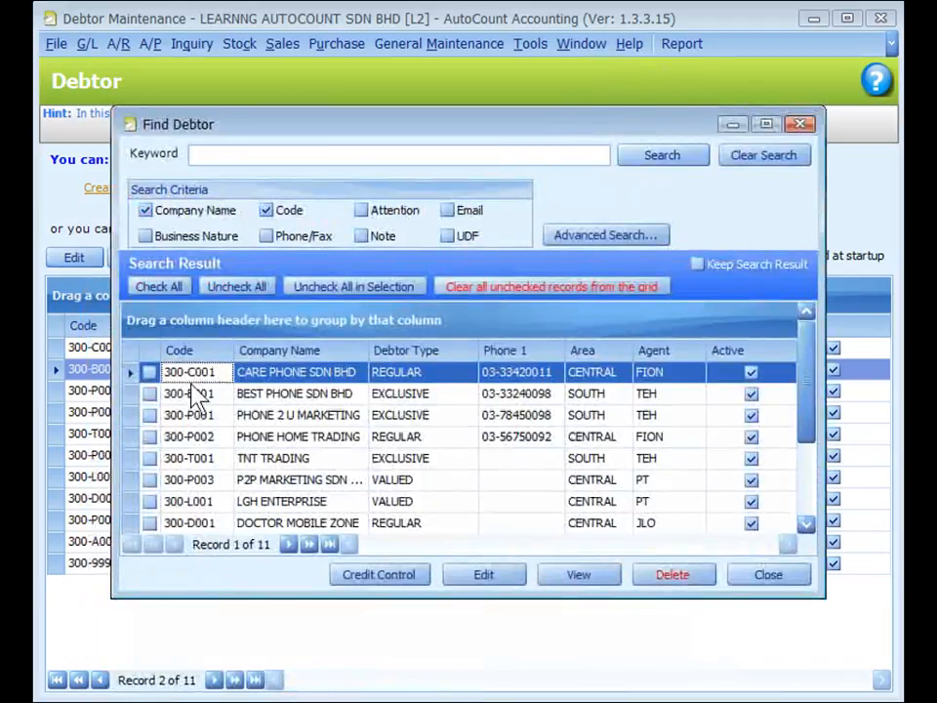
Step: Check debtors 300-B001, 300-P001 and 300-P002 in the search results and open Credit Control for them
{"action": "left_click", "coordinate": [149, 394]}
{"action": "left_click", "coordinate": [150, 415]}
{"action": "left_click", "coordinate": [149, 437]}
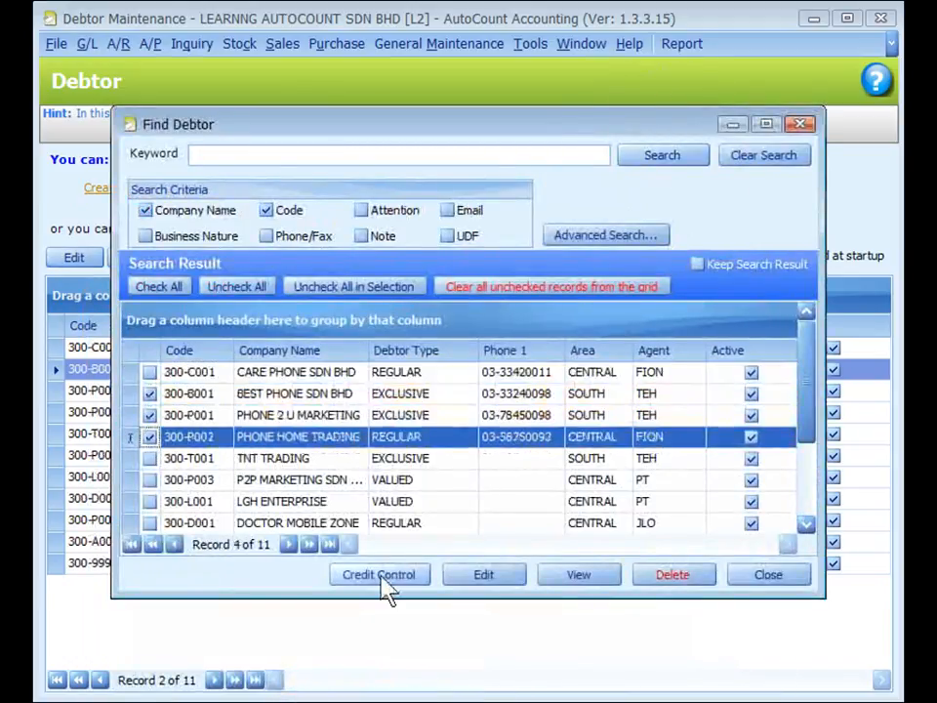
{"action": "left_click", "coordinate": [381, 576]}
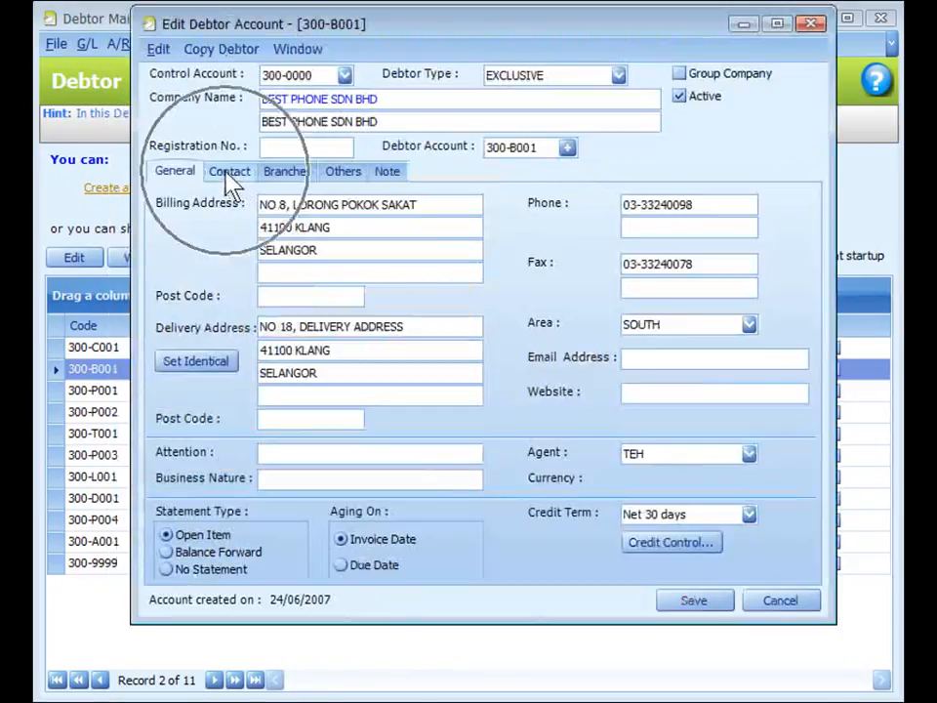
Step: Review the debtor's Contact records and Branch records tabs
{"action": "left_click", "coordinate": [227, 173]}
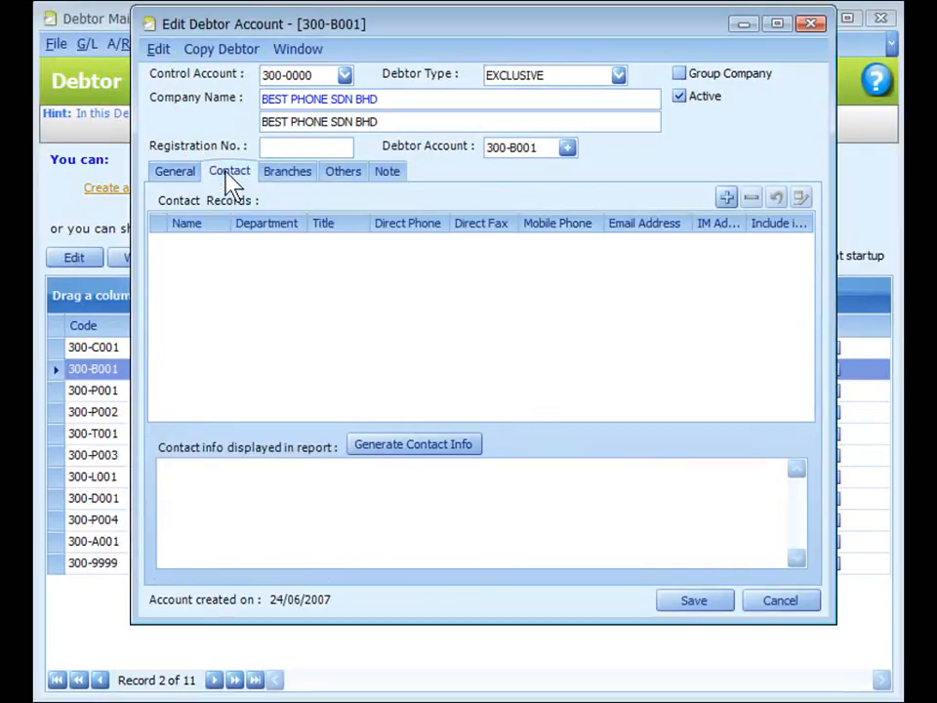
{"action": "left_click", "coordinate": [727, 198]}
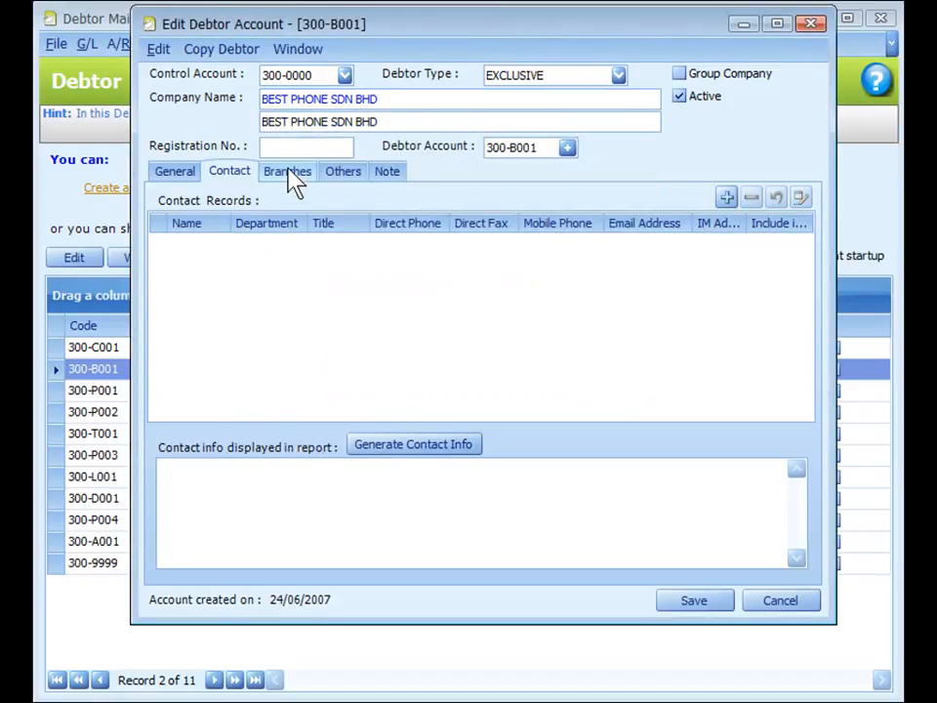
{"action": "left_click", "coordinate": [289, 175]}
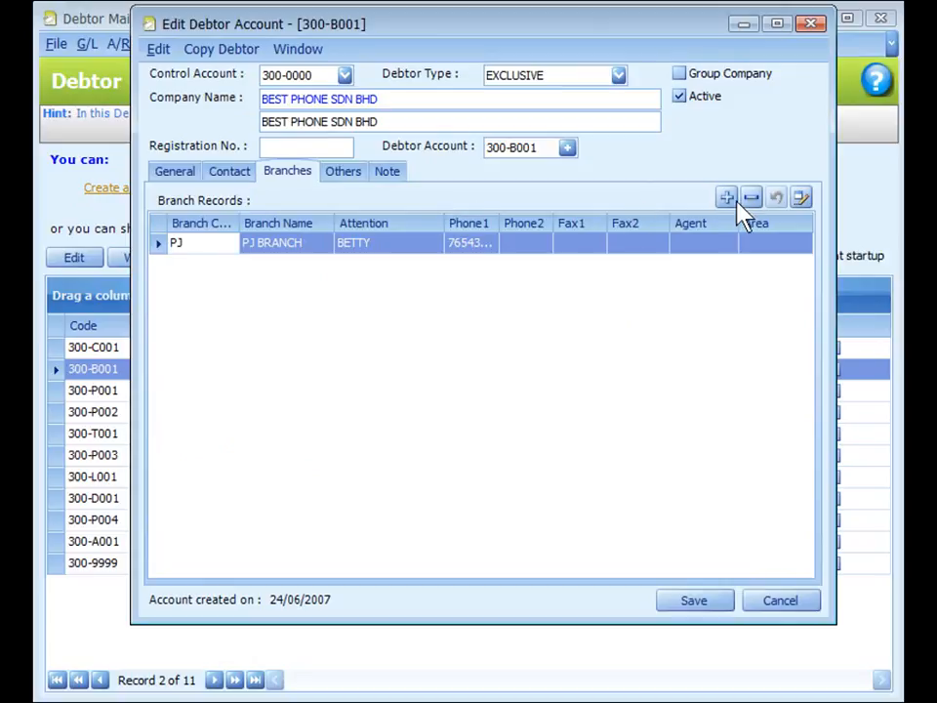
{"action": "key", "text": "ctrl"}
{"action": "left_click", "coordinate": [339, 176]}
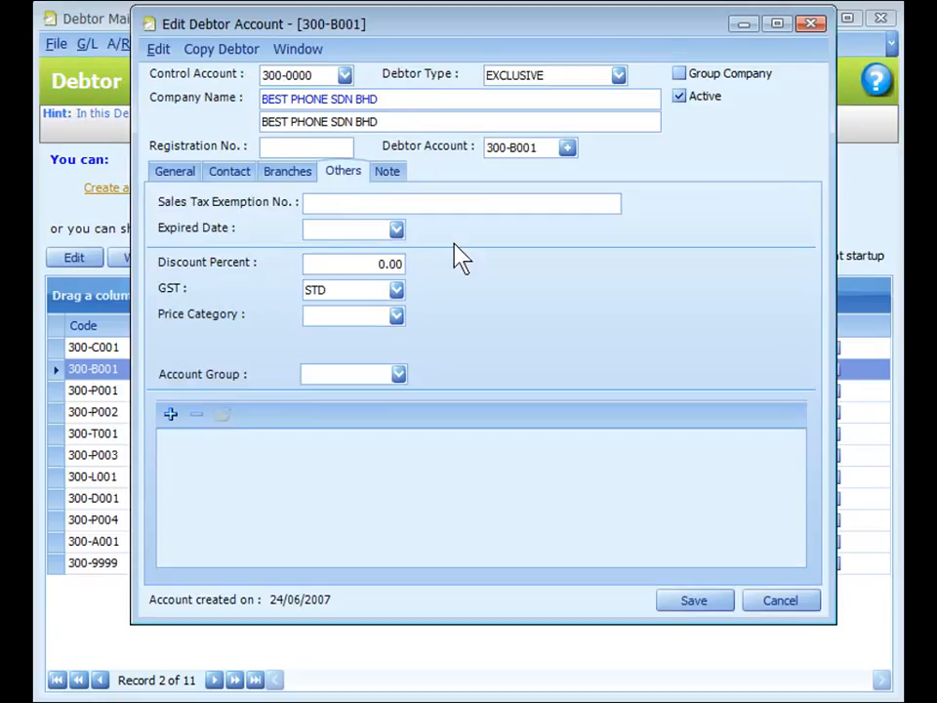
Step: Review the Others tab fields and open the Account Group list
{"action": "left_click", "coordinate": [349, 231]}
{"action": "left_click", "coordinate": [345, 261]}
{"action": "left_click", "coordinate": [342, 310]}
{"action": "left_click", "coordinate": [399, 375]}
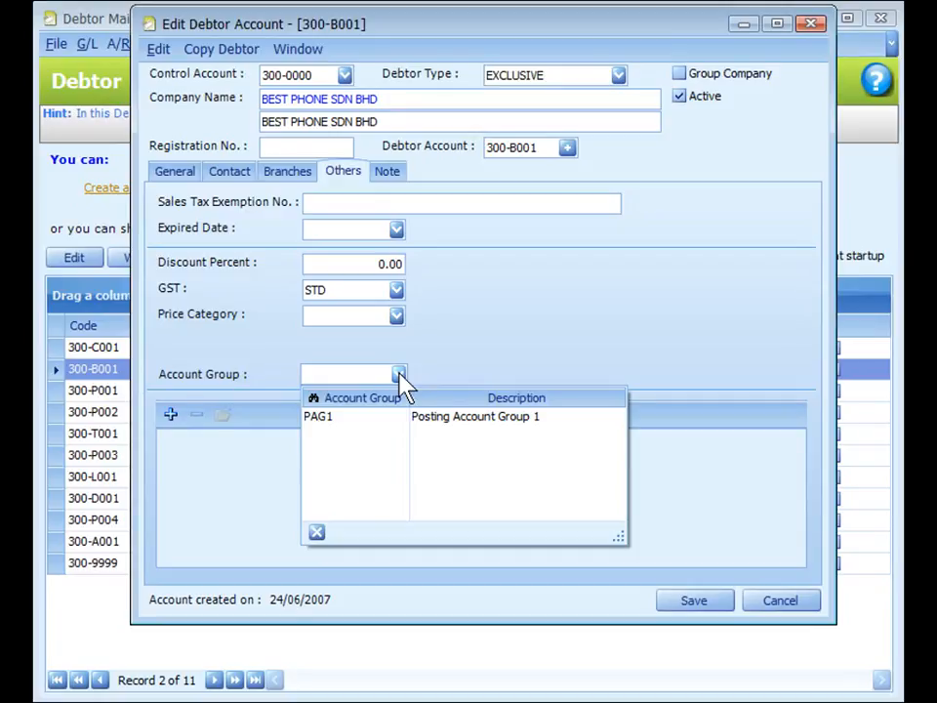
Step: Open the Add Links dialog and browse the folders for a file to link to the debtor
{"action": "left_click", "coordinate": [169, 415]}
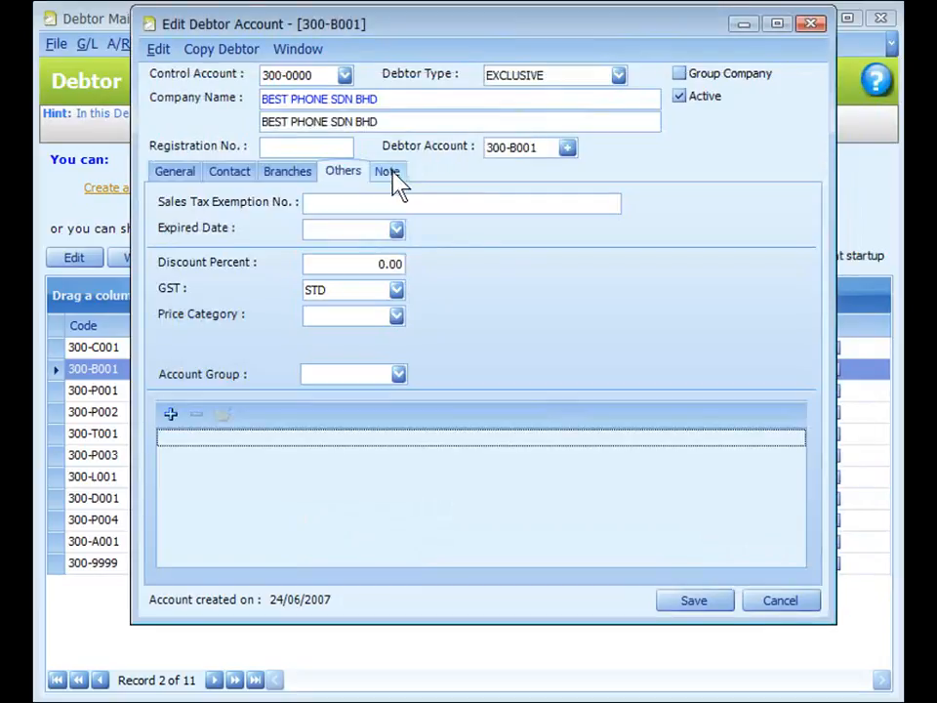
{"action": "left_click", "coordinate": [393, 180]}
{"action": "left_click", "coordinate": [368, 310]}
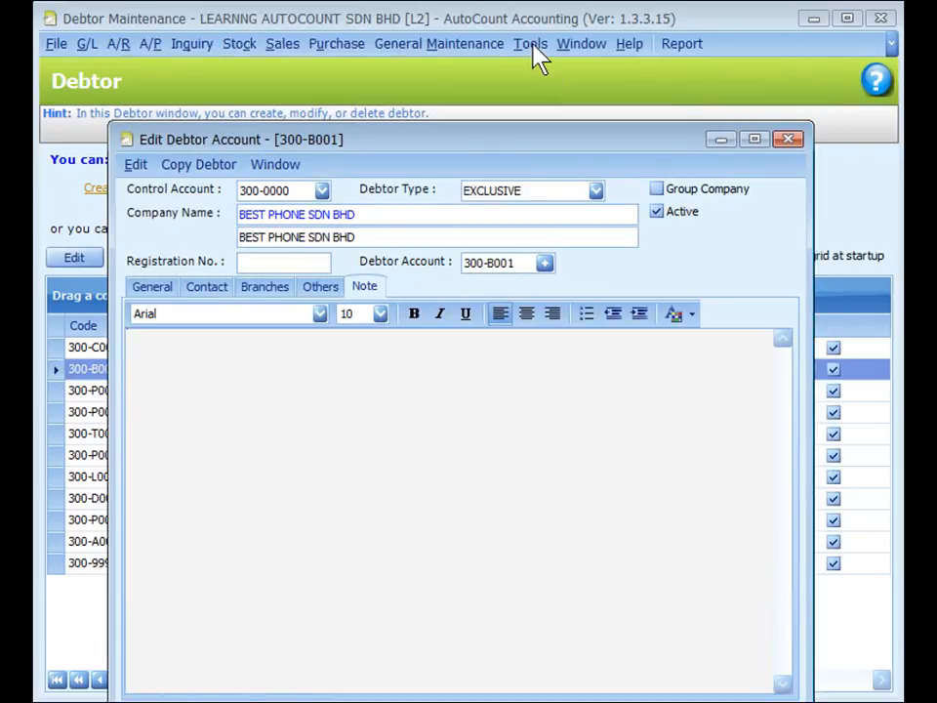
Step: Open the program Options and expand the Invoicing category
{"action": "left_click", "coordinate": [532, 44]}
{"action": "left_click", "coordinate": [570, 522]}
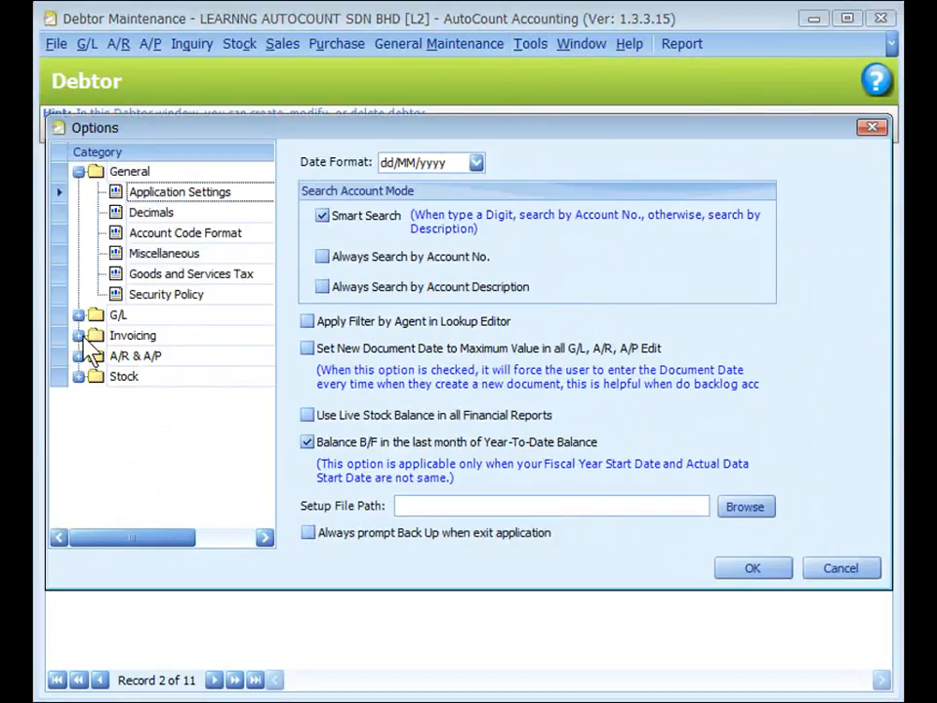
{"action": "left_click", "coordinate": [80, 337]}
{"action": "left_click", "coordinate": [140, 420]}
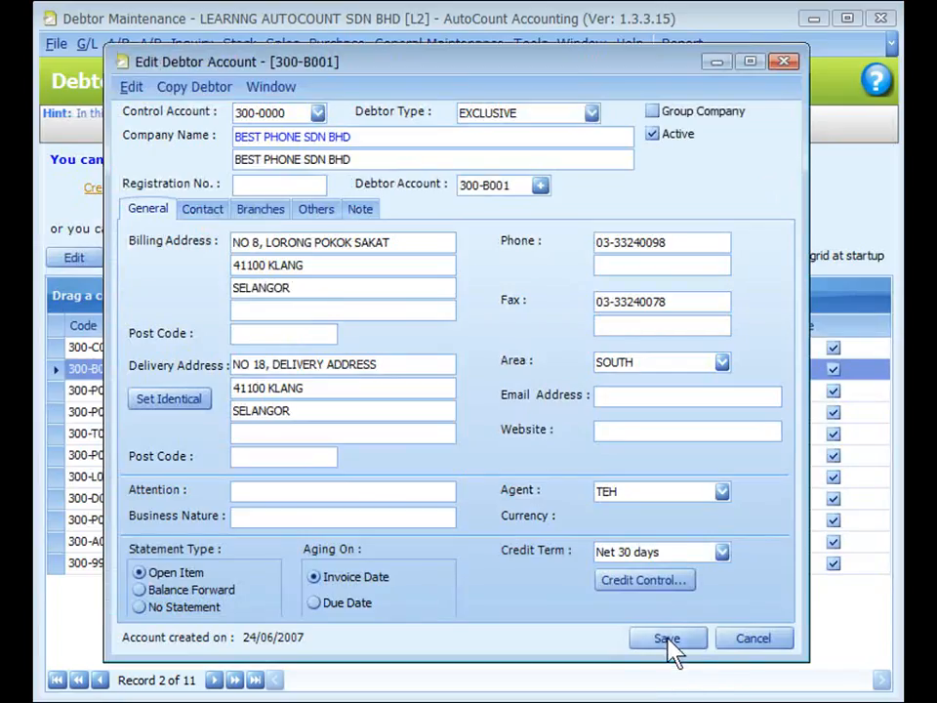
Step: Save the debtor account
{"action": "left_click", "coordinate": [670, 641]}
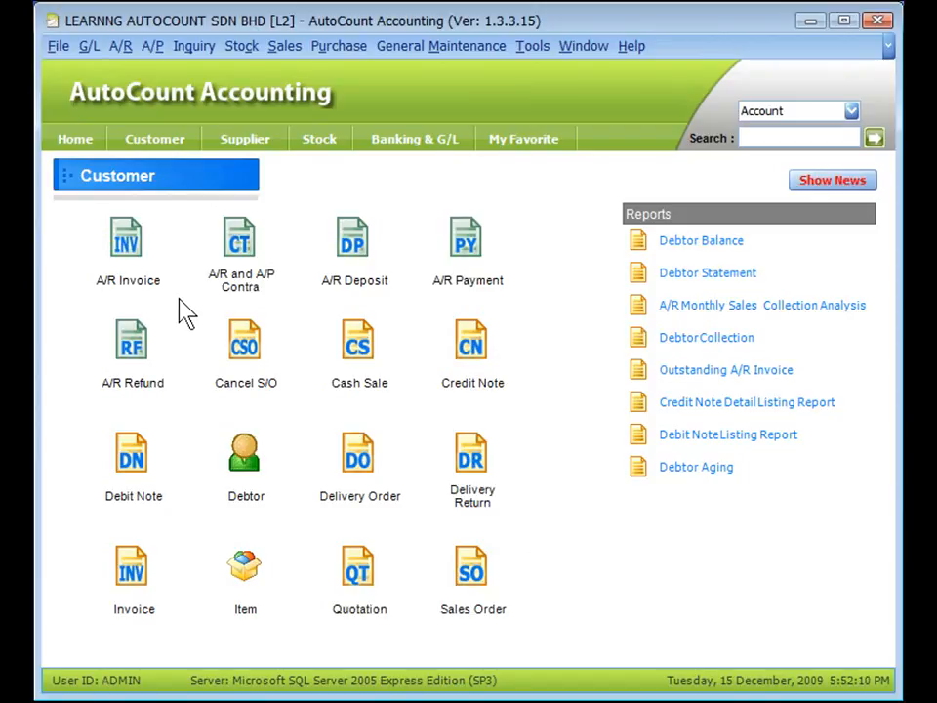
Step: Open a new A/R Invoice and show the Debtor list with its New debtor option
{"action": "left_click", "coordinate": [126, 236]}
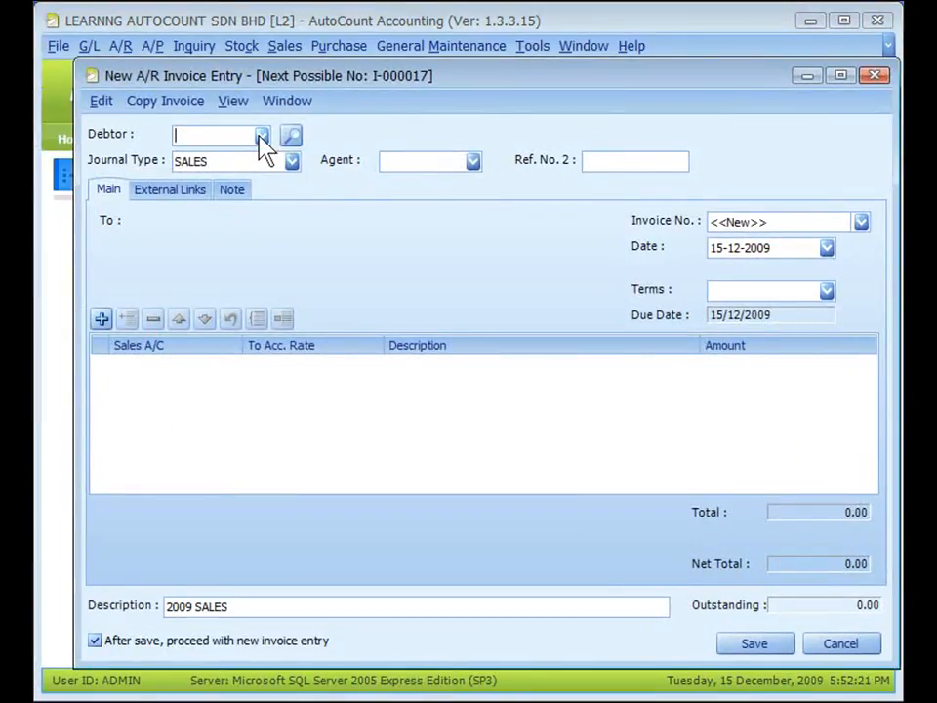
{"action": "left_click", "coordinate": [262, 136]}
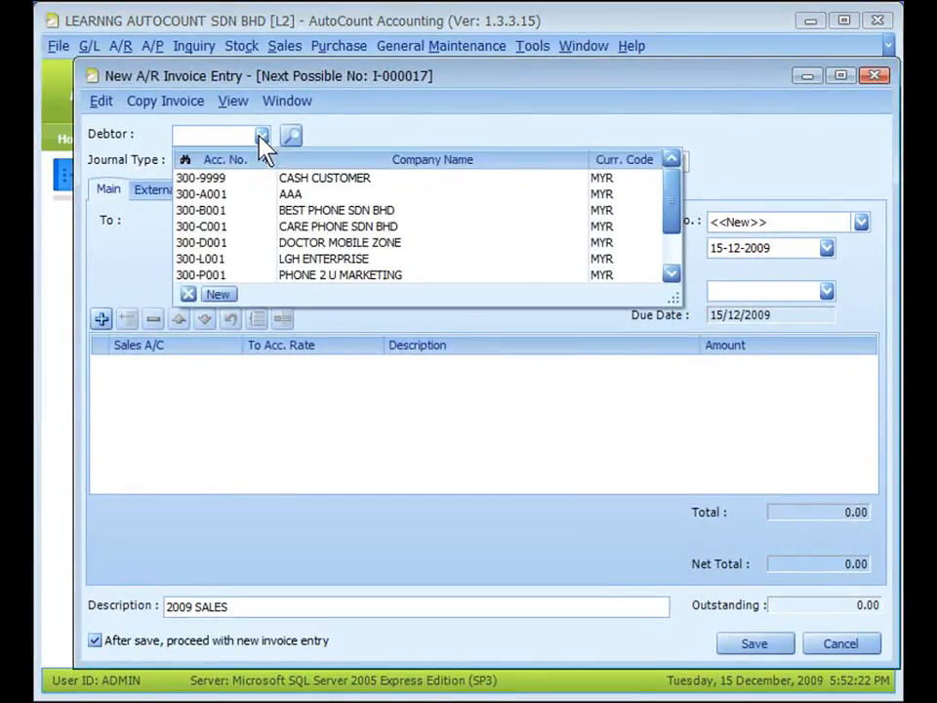
{"action": "left_click", "coordinate": [219, 294]}
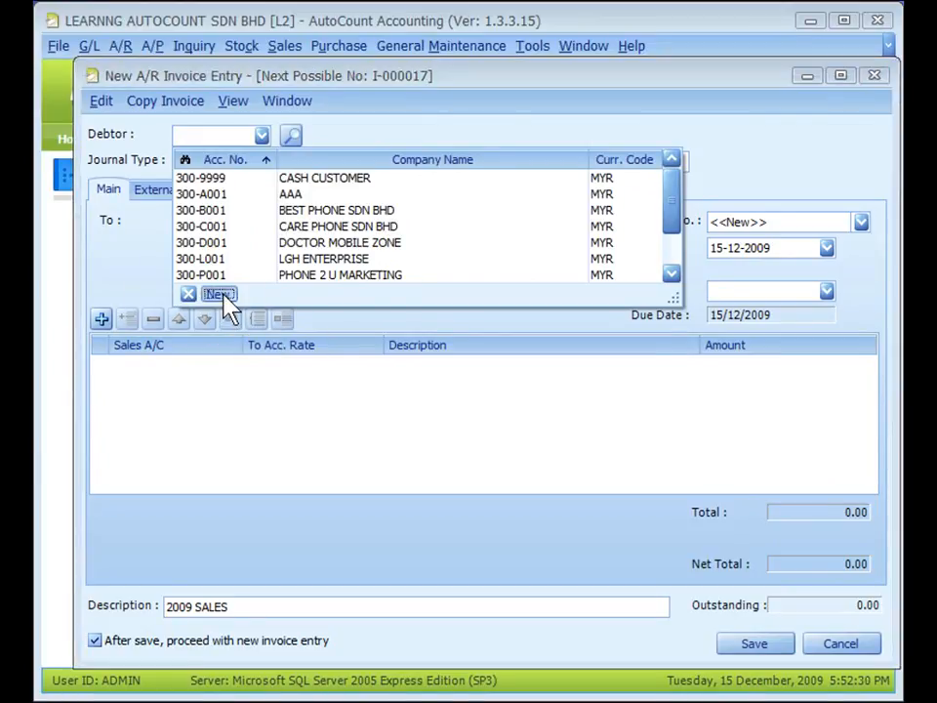
{"action": "left_click_drag", "start_coordinate": [356, 94], "coordinate": [395, 82]}
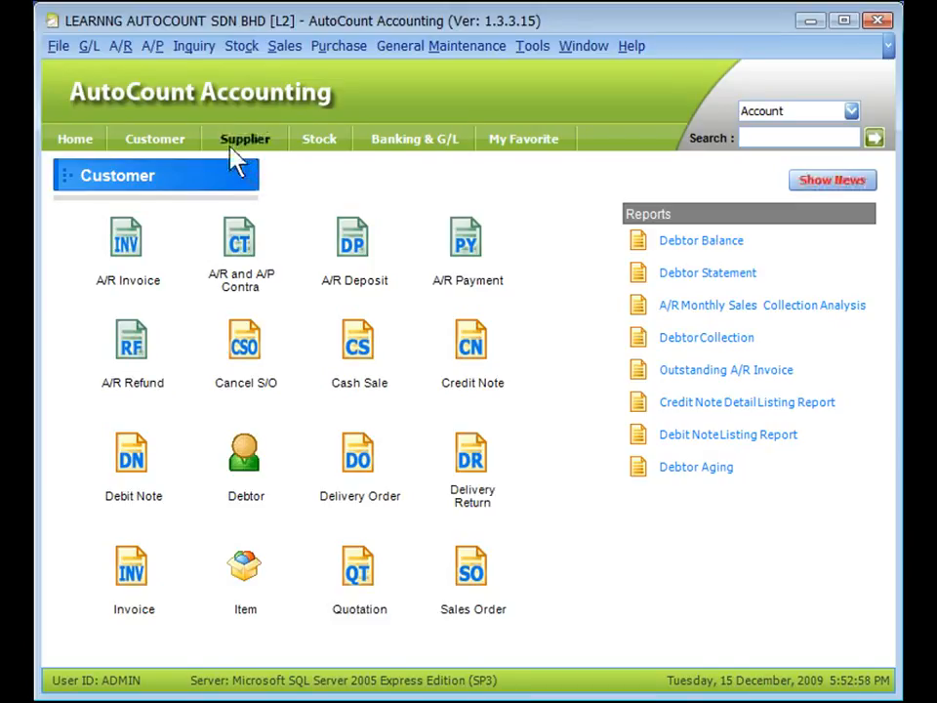
Step: Open the A/P menu and switch to the Supplier page
{"action": "left_click", "coordinate": [154, 47]}
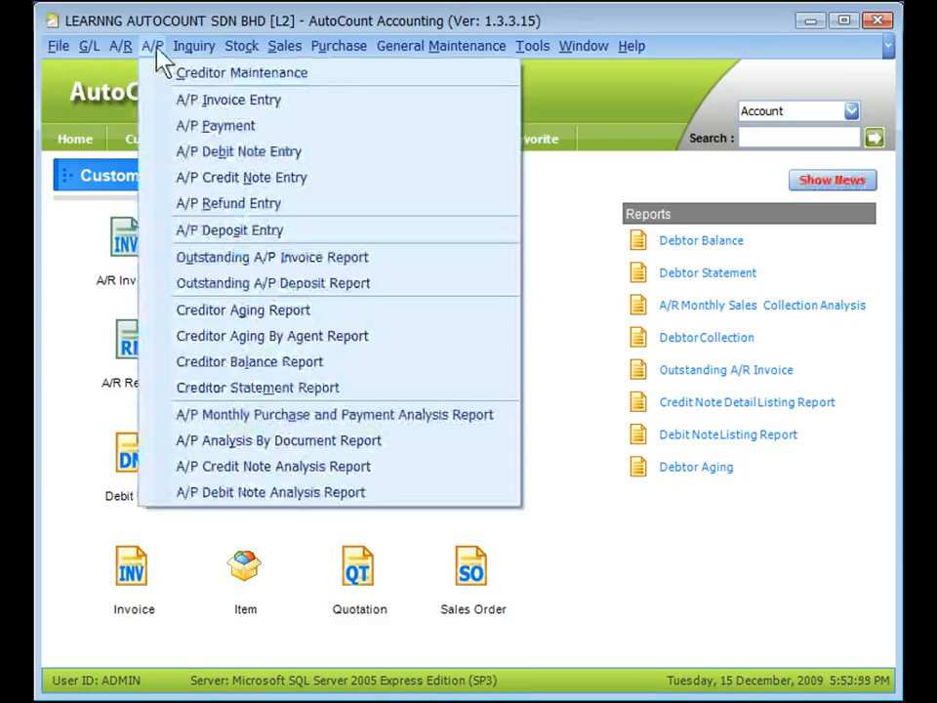
{"action": "left_click", "coordinate": [582, 205]}
{"action": "left_click", "coordinate": [249, 147]}
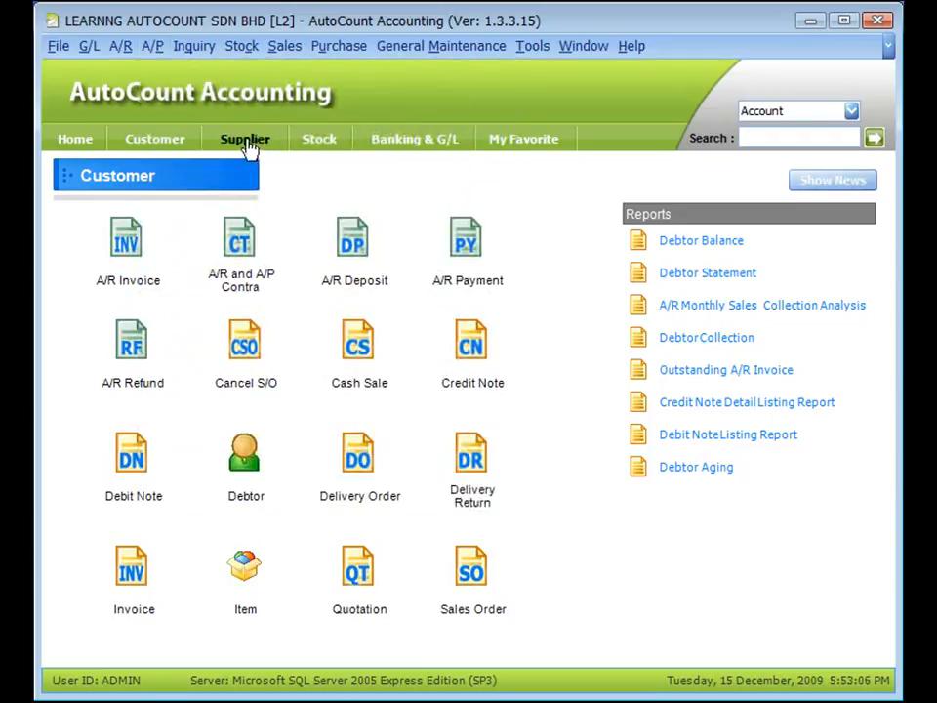